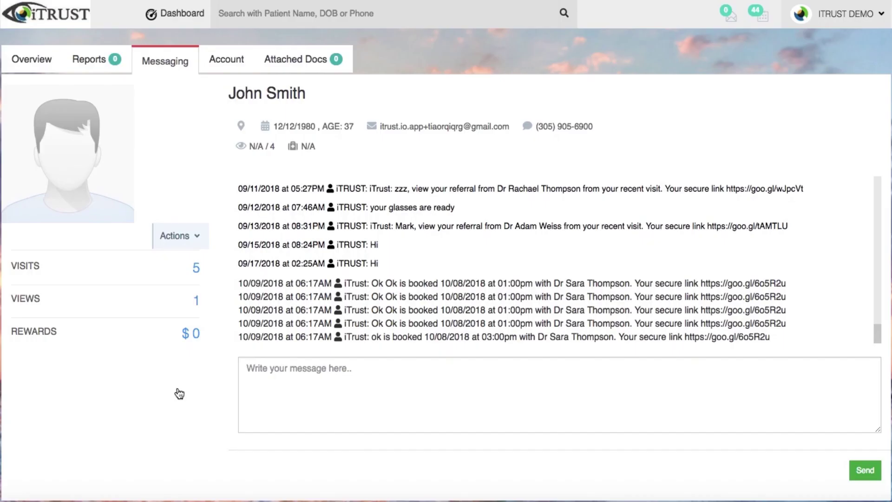
Begin a reply to the patient by typing 'Than' in the message box
left_click(286, 386)
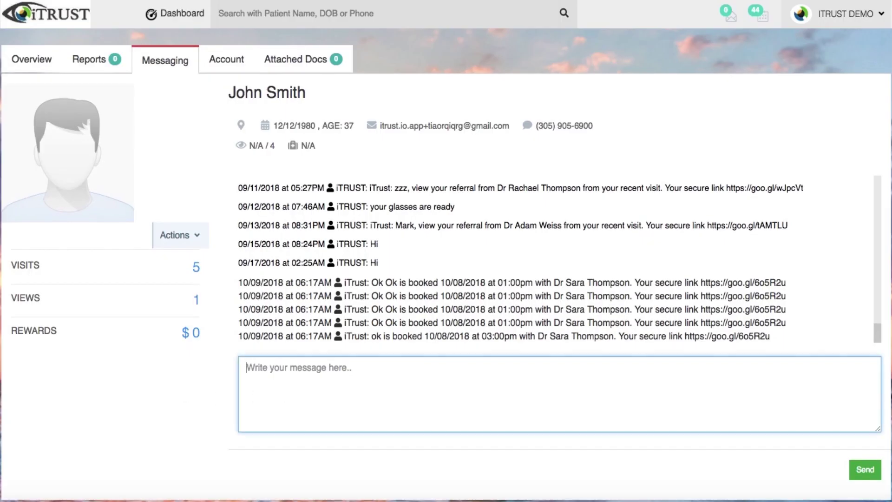
type("Than")
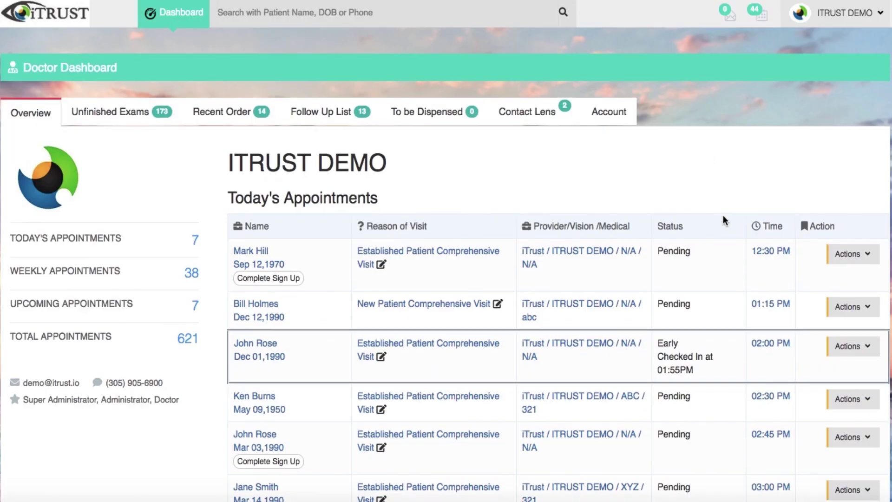
Check in the 02:30 PM appointment and create an exam for it
scroll(723, 216, "down", 2)
left_click(842, 309)
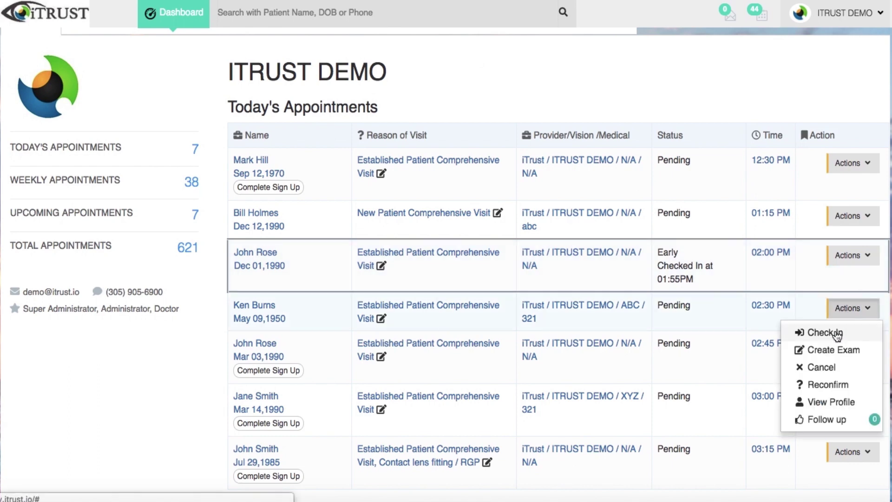
left_click(834, 331)
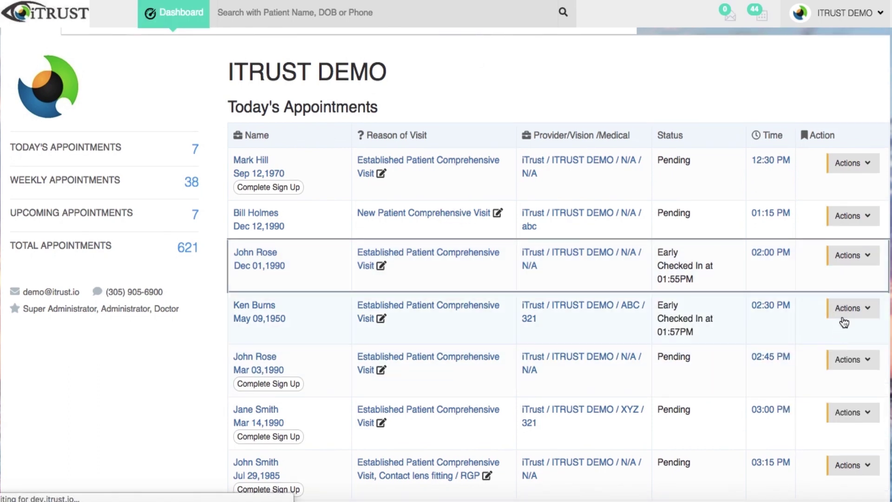
left_click(846, 309)
left_click(854, 333)
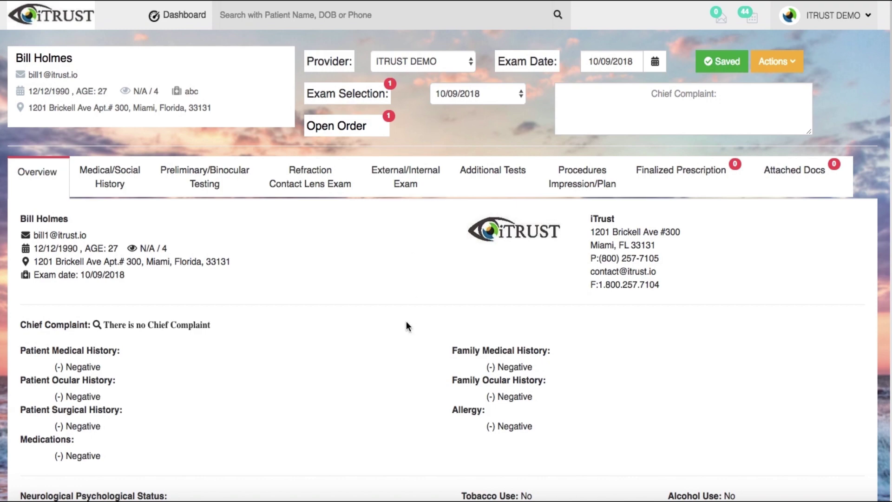
Review the Overview, Medical/Social History and Preliminary/Binocular Testing, then show Refraction / Contact Lens Exam
scroll(407, 325, "down", 1)
scroll(406, 321, "down", 20)
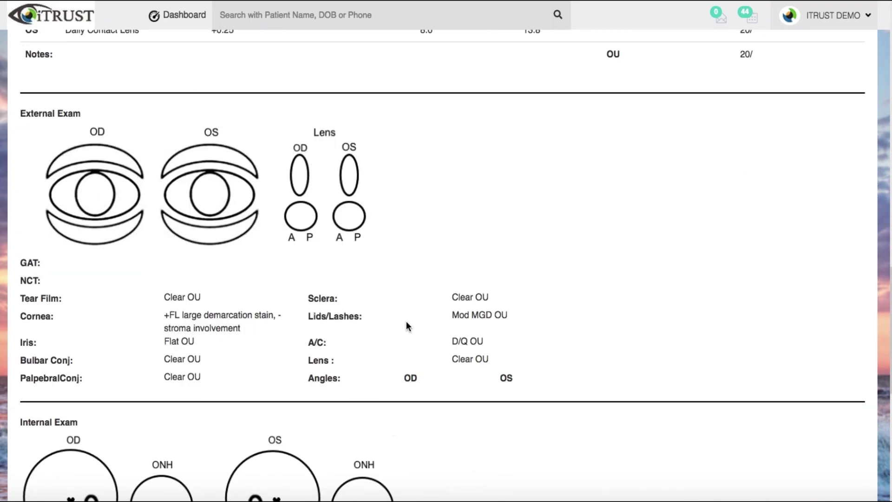
scroll(406, 322, "up", 20)
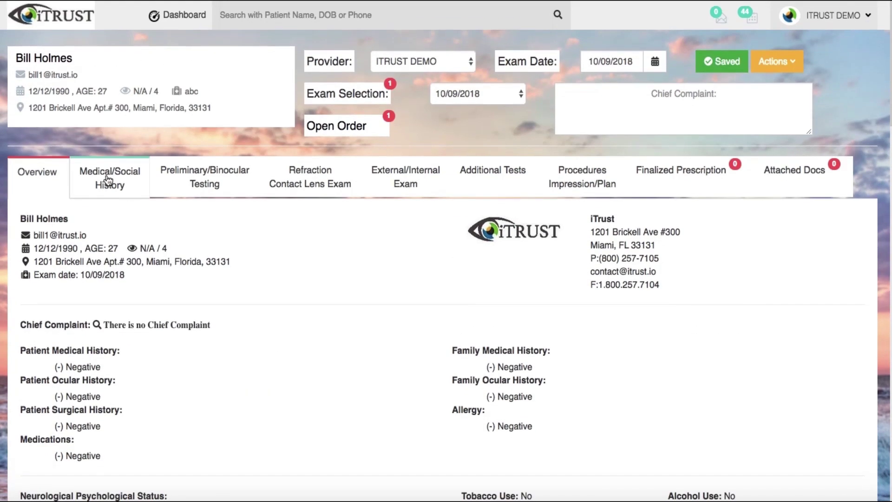
left_click(108, 179)
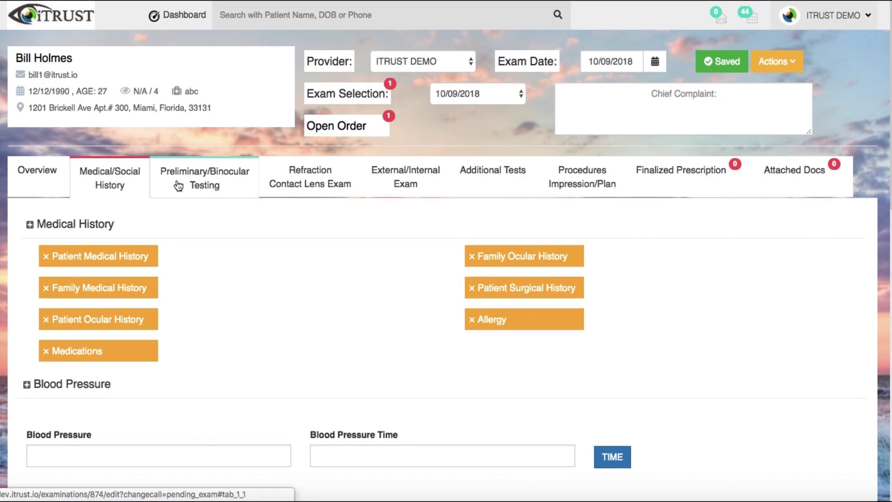
left_click(179, 186)
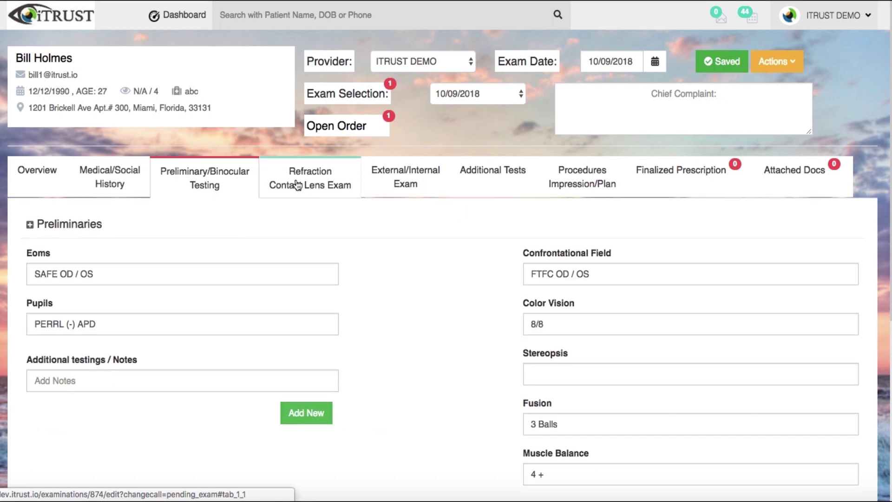
left_click(297, 184)
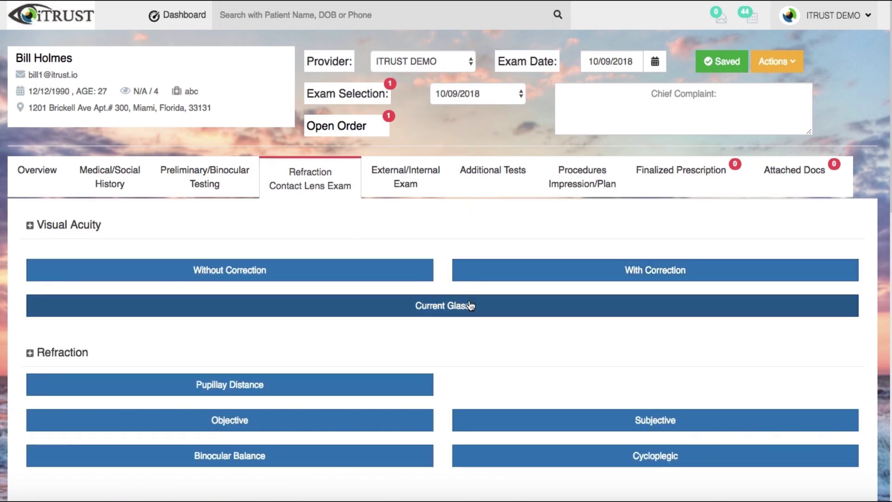
Copy the Current Glass -0.50 DS values into the Objective refraction
left_click(471, 305)
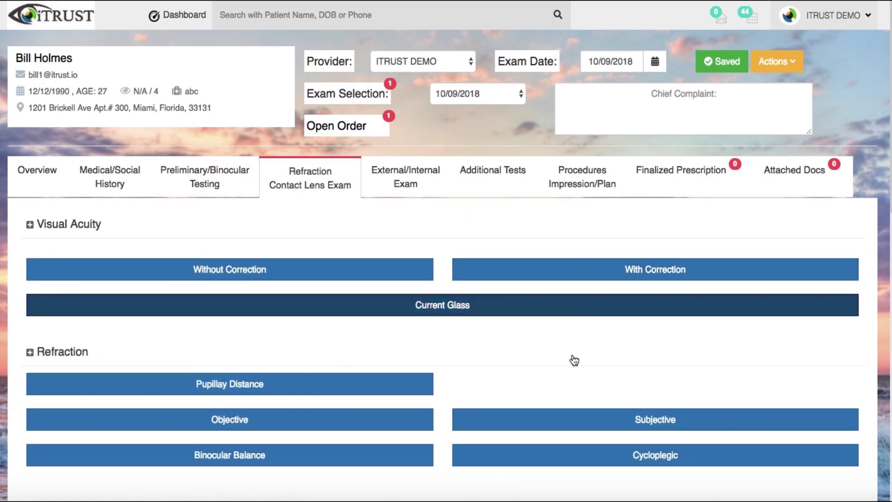
scroll(574, 360, "down", 3)
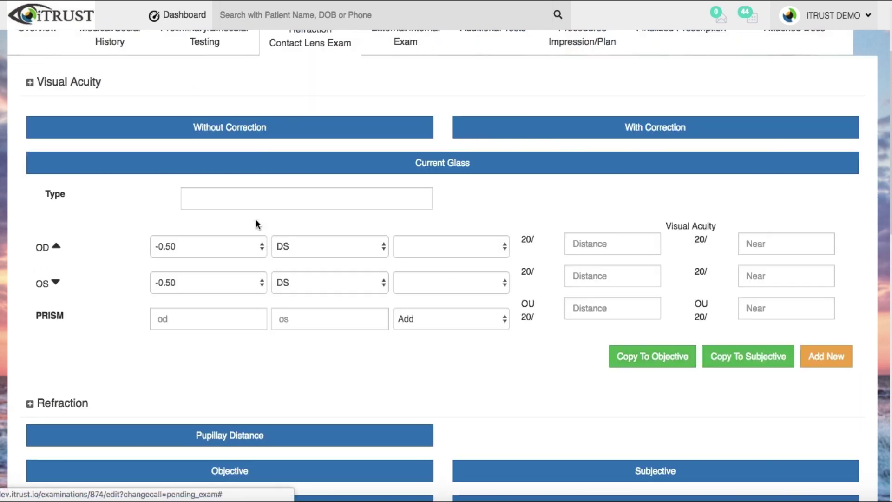
left_click(642, 365)
scroll(461, 406, "down", 6)
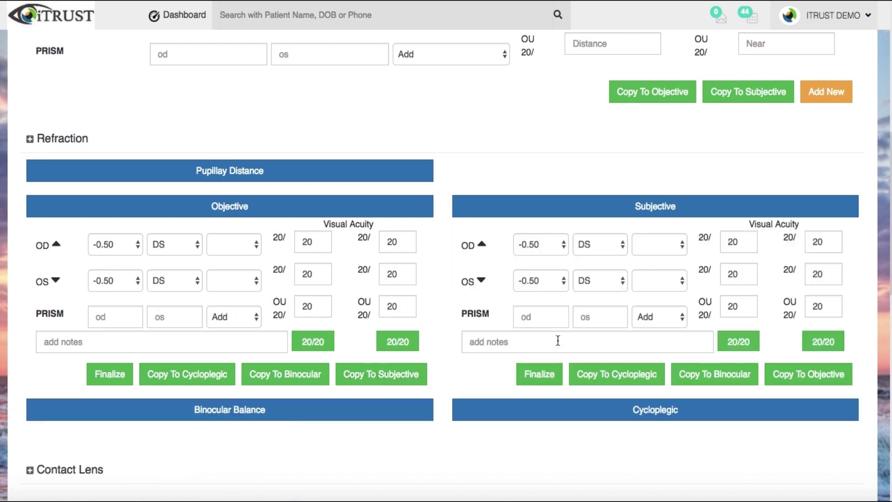
Finalize the Subjective refraction and the Current Contact Lens as prescriptions
left_click(541, 377)
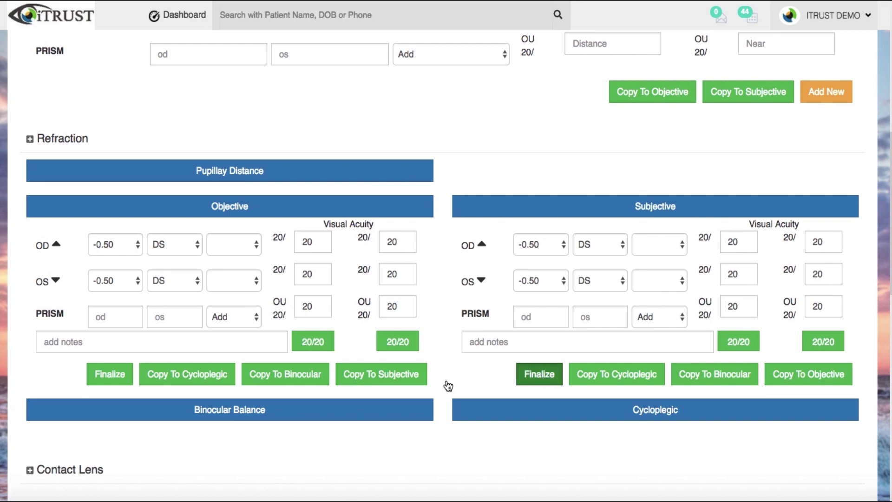
scroll(446, 381, "down", 14)
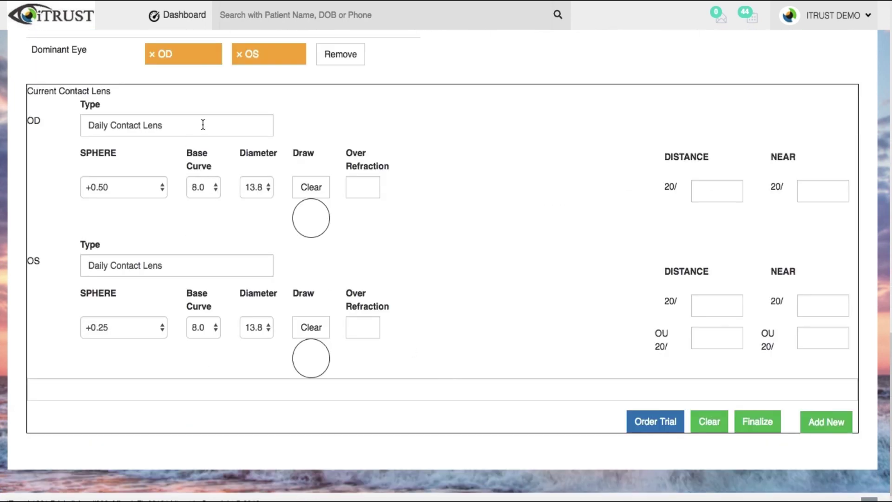
left_click_drag(203, 124, 24, 120)
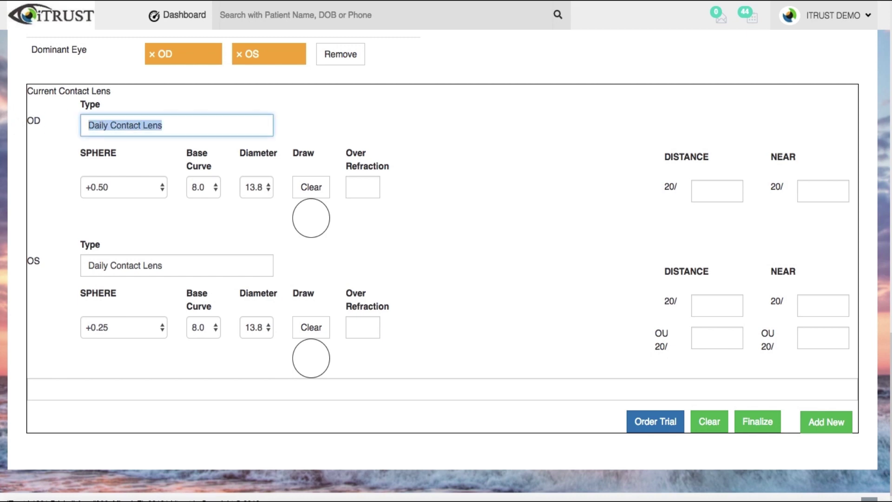
left_click(761, 430)
left_click(760, 430)
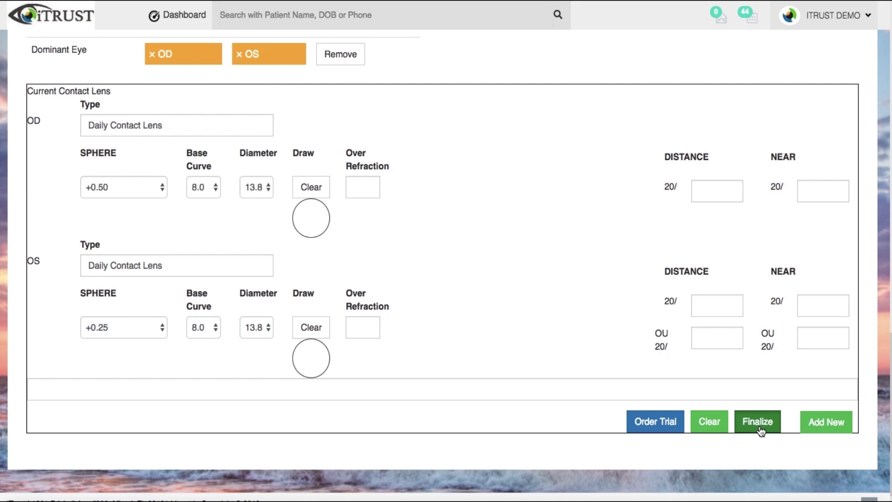
left_click(400, 181)
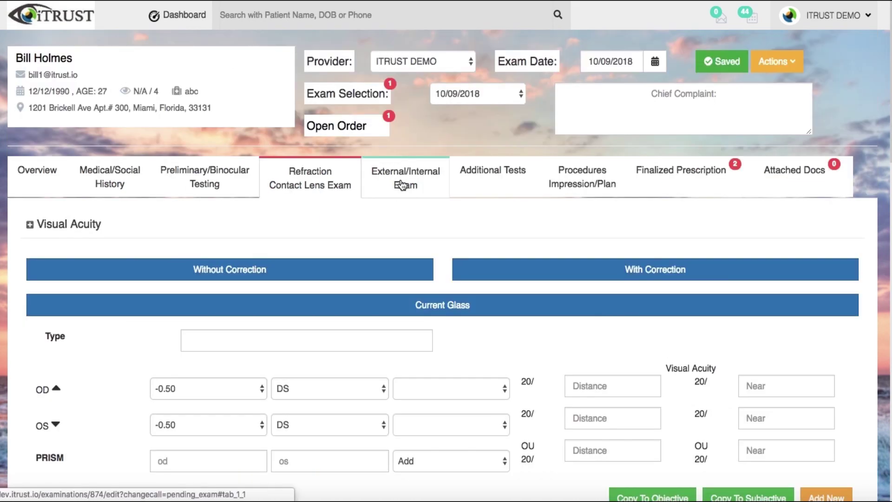
On the External/Internal Exam, sketch an N in the OD lens and a red mark on the OD eye
left_click(402, 185)
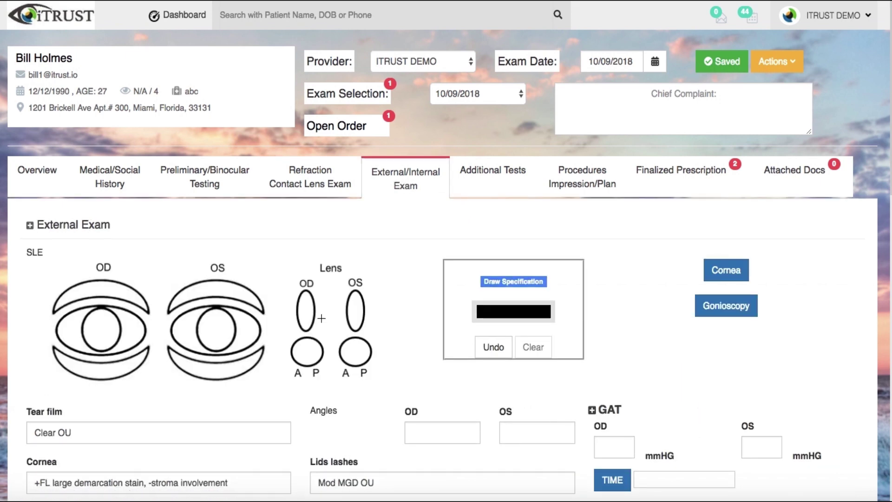
mouse_move(298, 321)
left_mouse_down()
mouse_move(302, 308)
mouse_move(299, 318)
left_mouse_up()
left_click(517, 312)
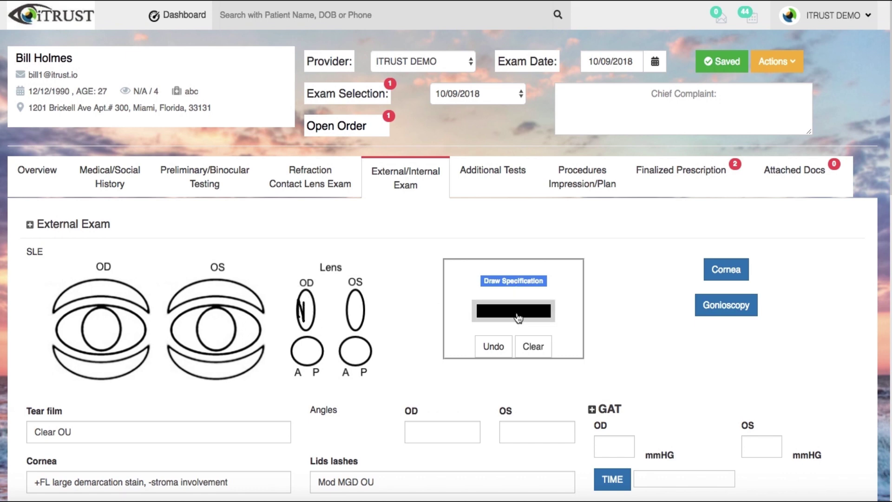
left_click(519, 318)
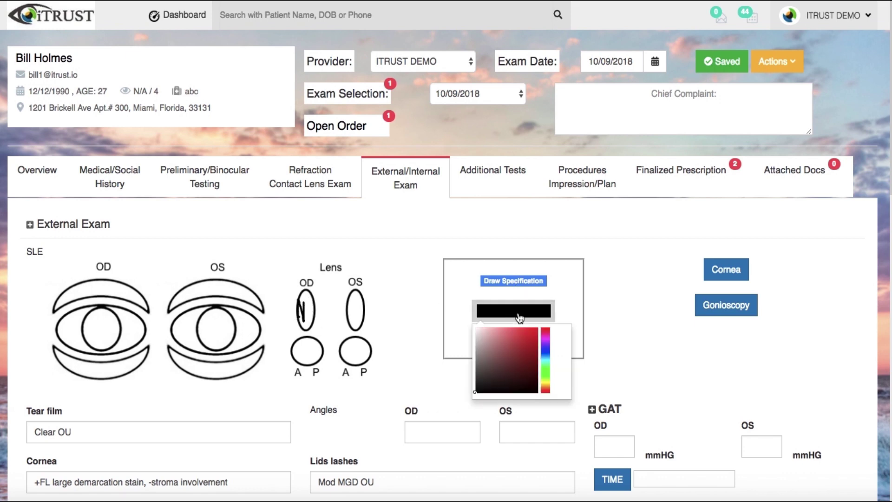
left_click(537, 328)
left_click(66, 334)
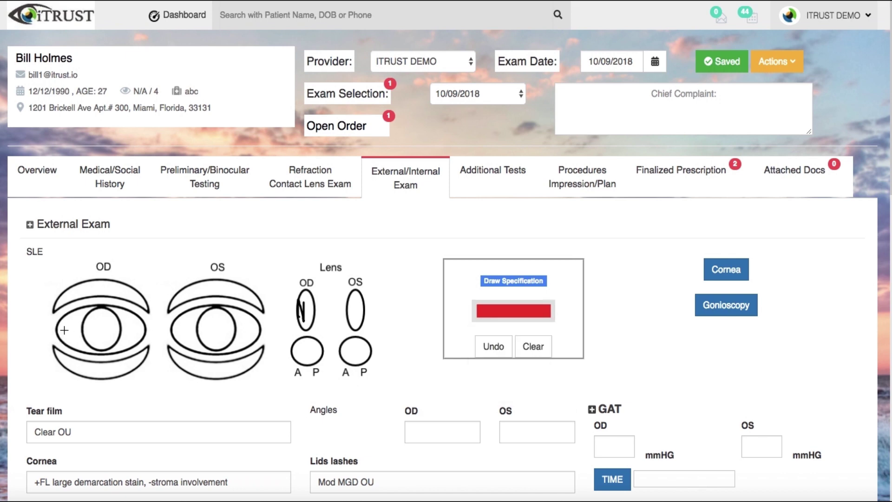
mouse_move(68, 328)
left_mouse_down()
mouse_move(80, 344)
mouse_move(71, 329)
left_mouse_up()
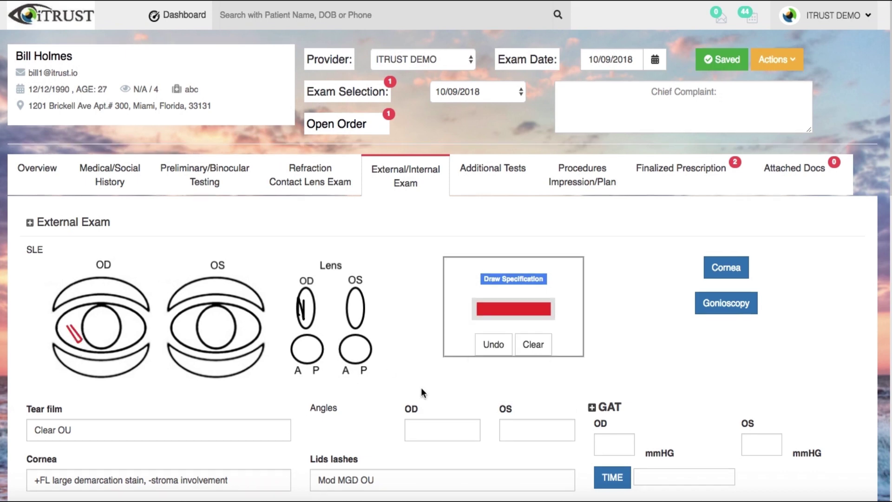
Draw freehand sketches inside both the OS and OD optic nerve head circles
scroll(421, 388, "down", 15)
scroll(387, 347, "up", 3)
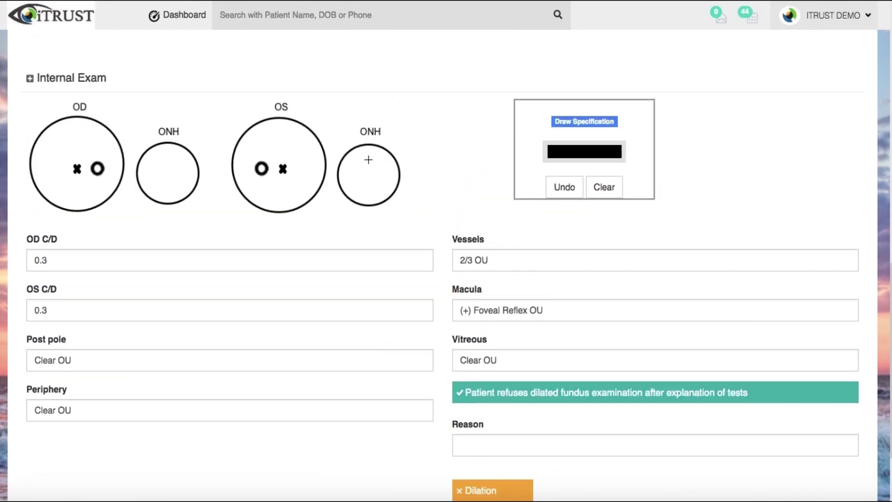
mouse_move(369, 160)
left_mouse_down()
mouse_move(357, 191)
mouse_move(384, 179)
mouse_move(368, 162)
left_mouse_up()
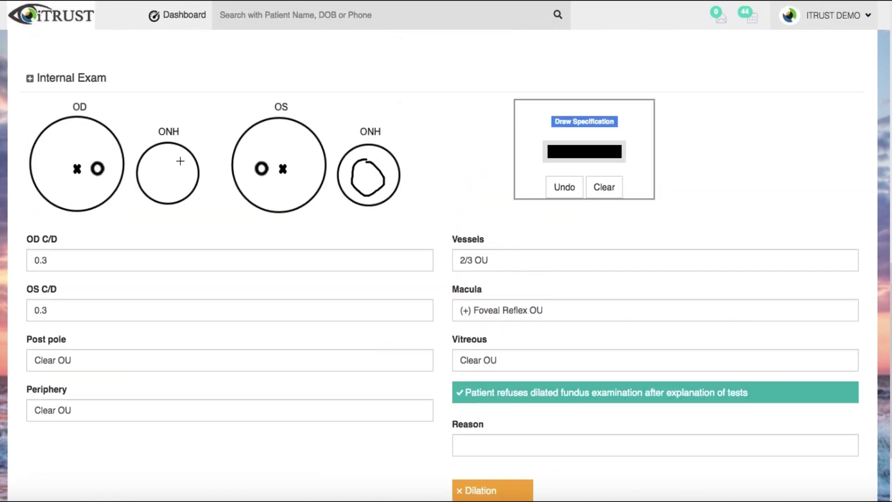
mouse_move(180, 160)
left_mouse_down()
mouse_move(143, 168)
mouse_move(169, 181)
mouse_move(181, 165)
mouse_move(173, 162)
left_mouse_up()
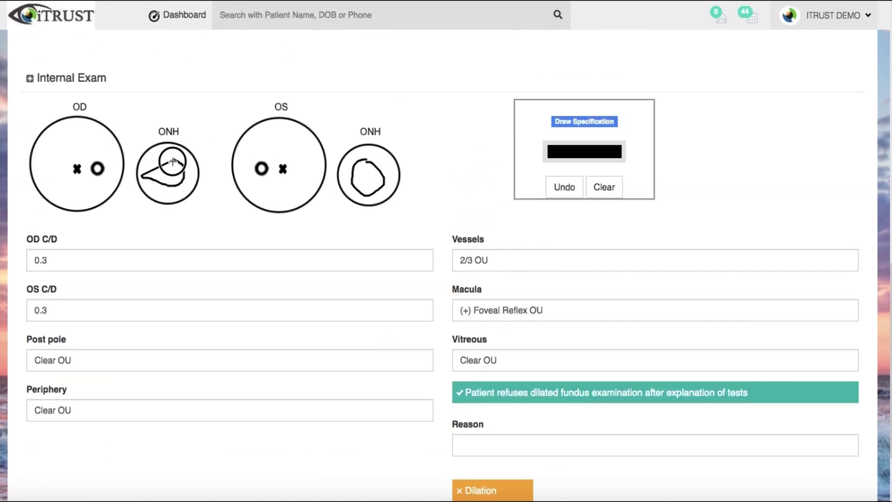
scroll(471, 168, "up", 12)
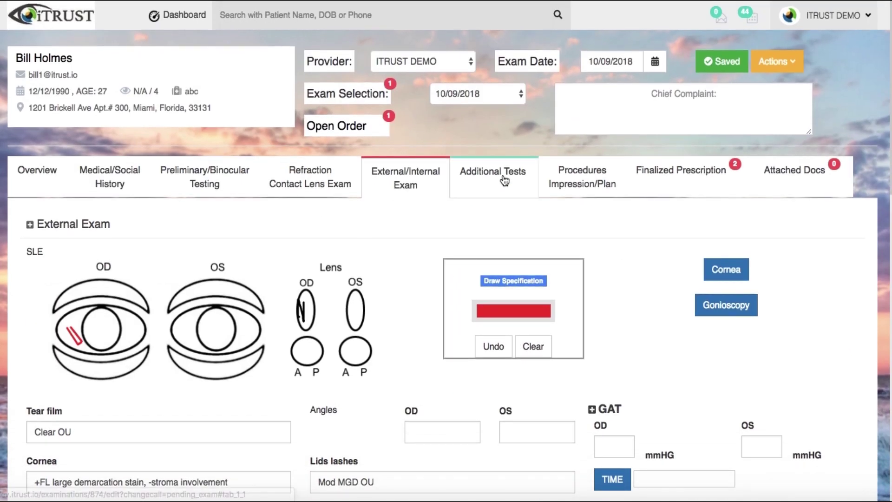
Add procedure 92310 Contact lens fitting / Bifocal by searching 'con'
left_click(567, 179)
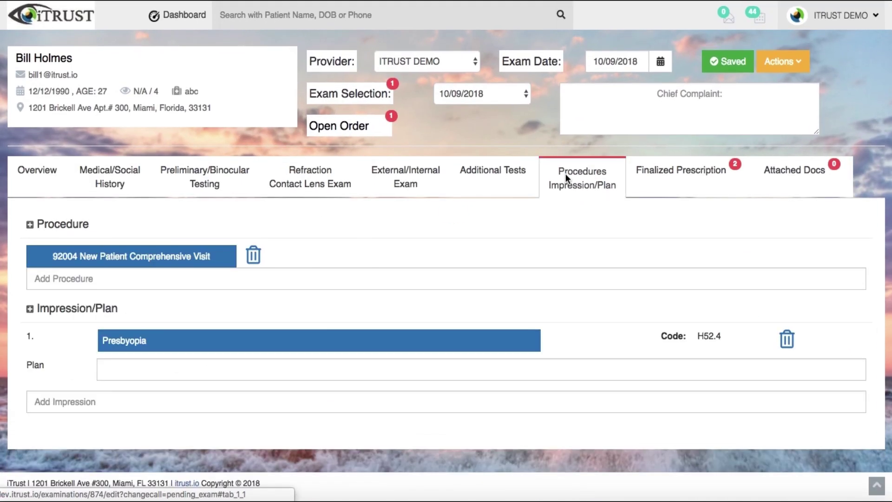
left_click(509, 278)
type("con")
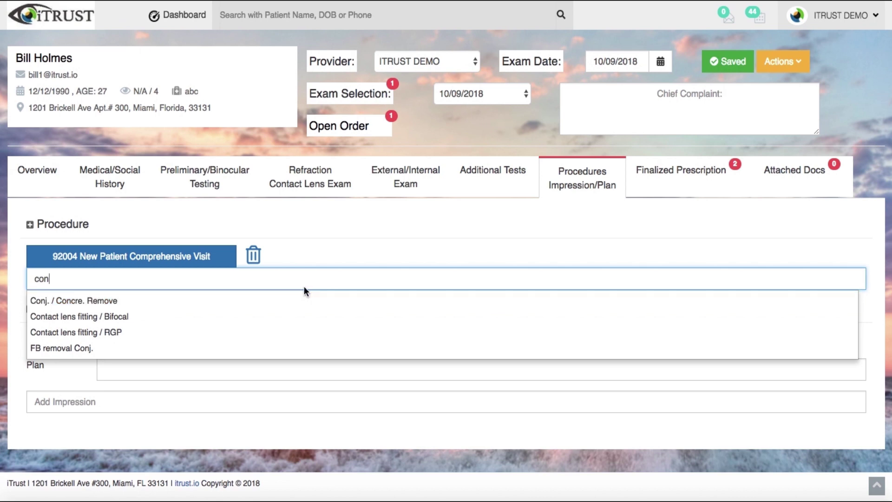
left_click(295, 318)
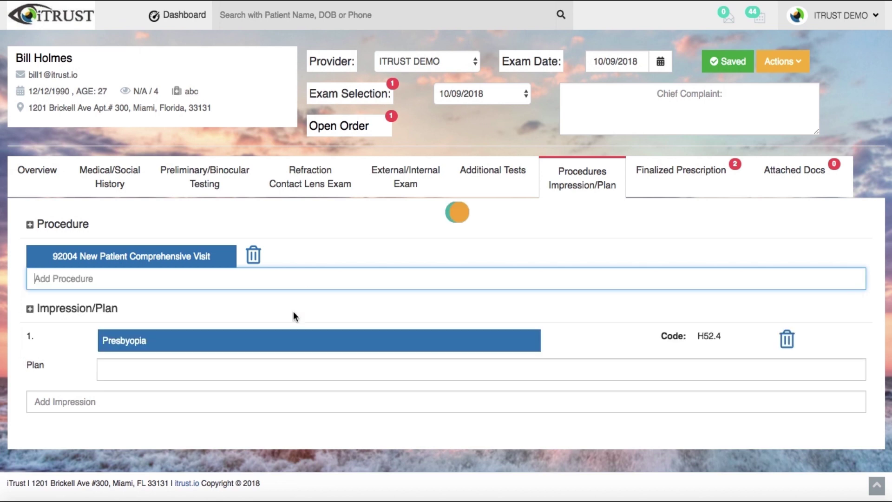
Add Dr. ITRUST as secure fax recipient on the finalized contact lens prescription
left_click(685, 192)
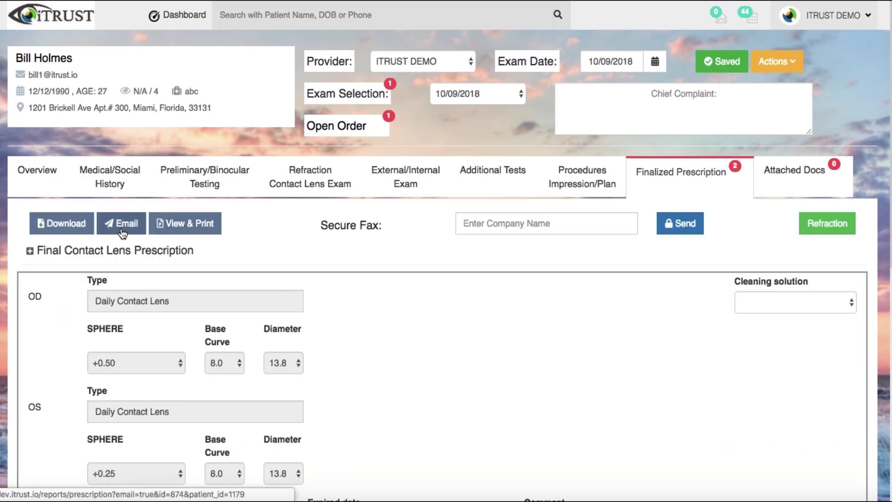
left_click(523, 227)
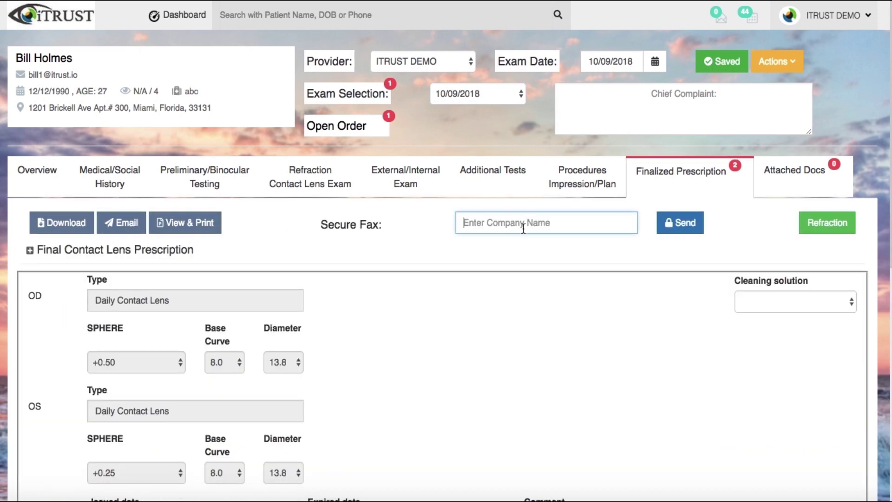
type("dr")
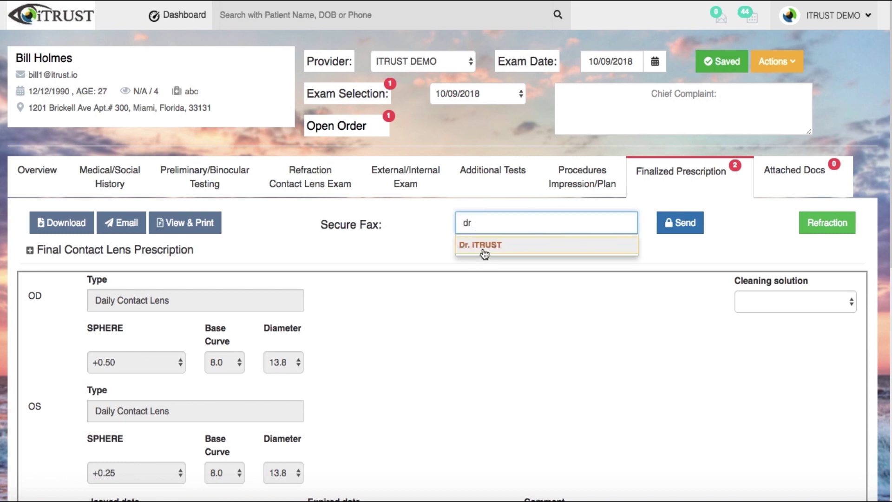
left_click(483, 246)
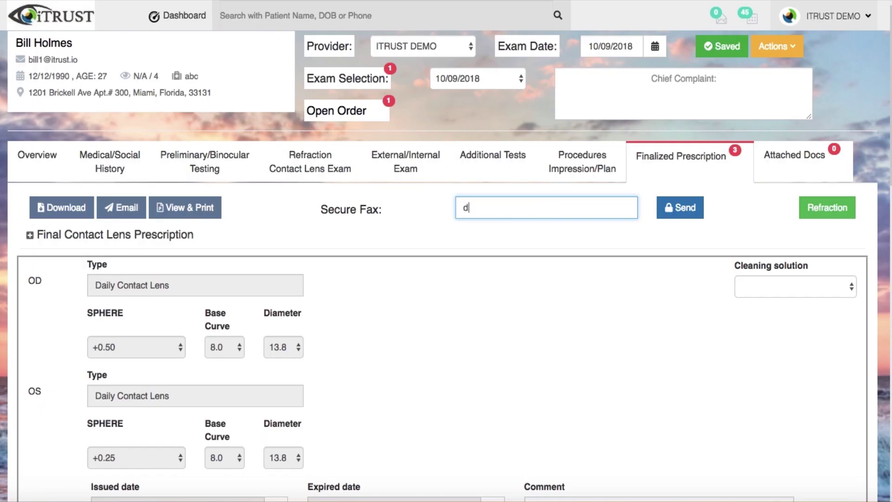
key("BackSpace")
key("BackSpace")
left_click(453, 212)
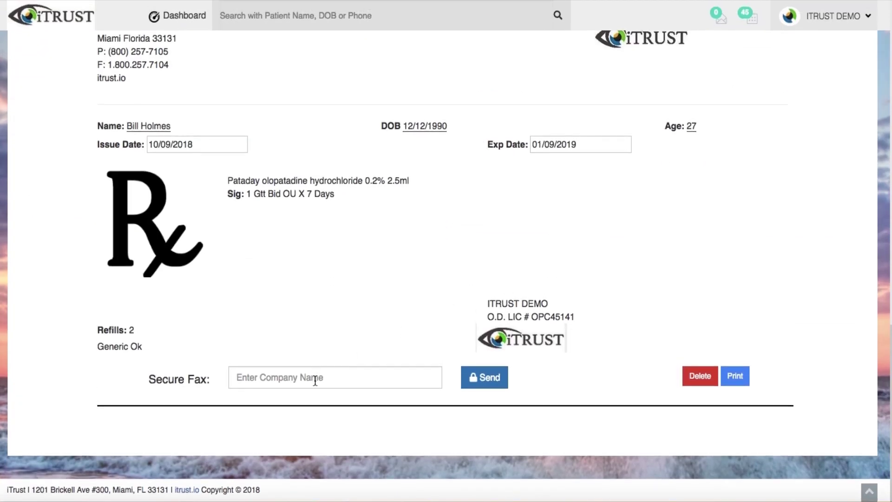
Set Dr. iTRUST as the secure fax recipient on the Pataday prescription
scroll(315, 381, "up", 1)
left_click(315, 382)
type("dr")
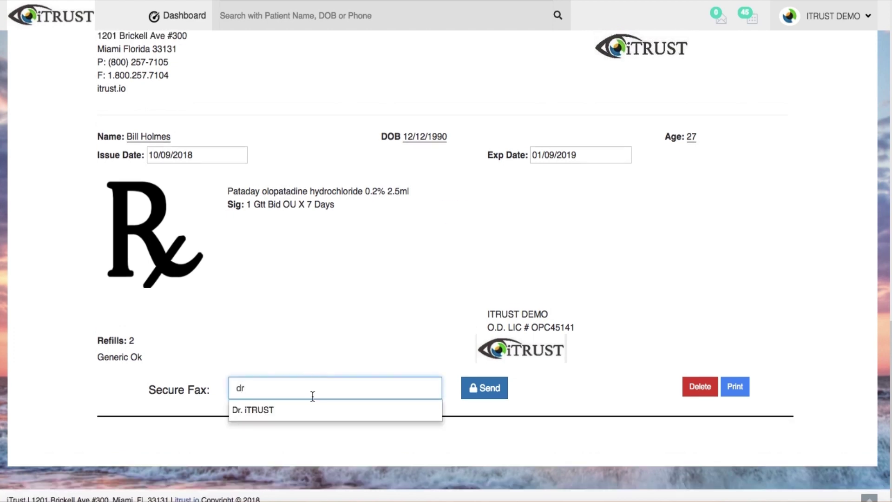
key("Return")
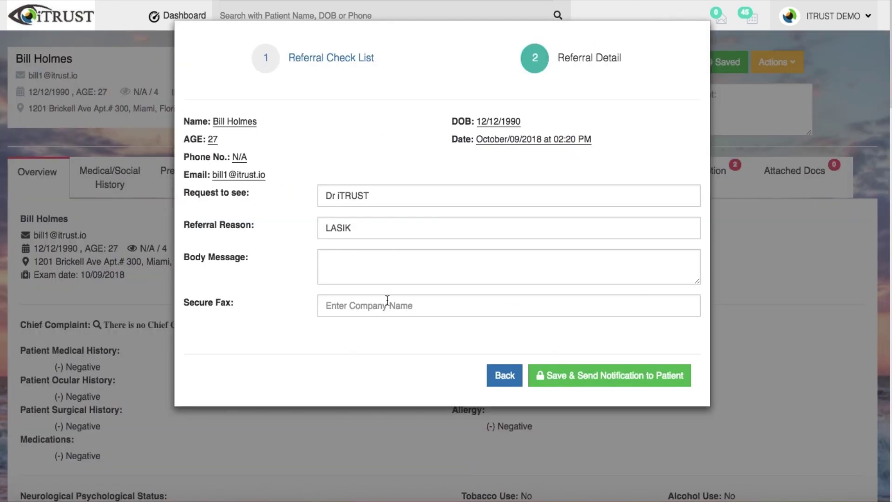
Add Dr. iTRUST as the LASIK referral's secure fax recipient
left_click(386, 302)
type("dr")
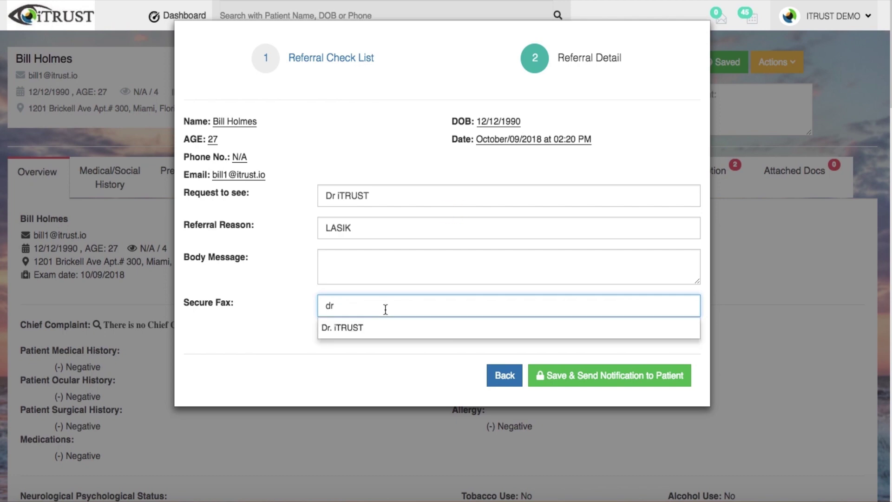
left_click(379, 332)
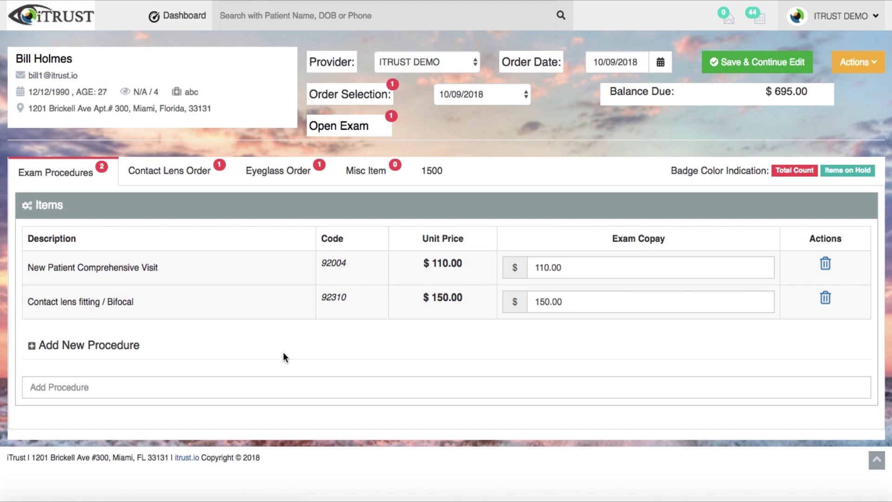
Give contact lens order #452 a $20 material copay and $150 allowance
left_click(174, 176)
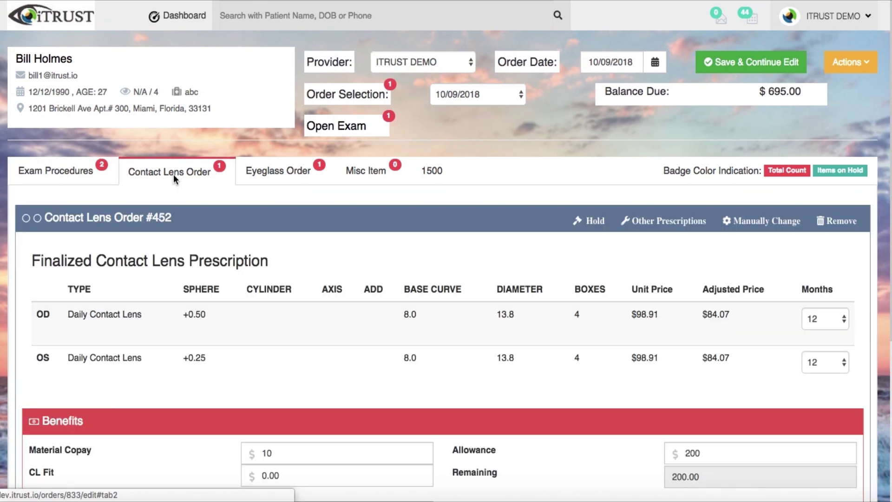
scroll(401, 346, "down", 2)
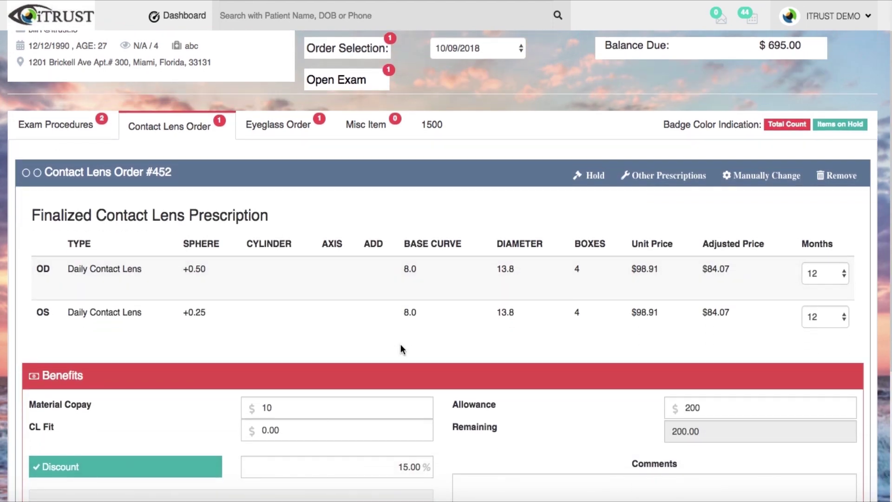
scroll(402, 349, "down", 2)
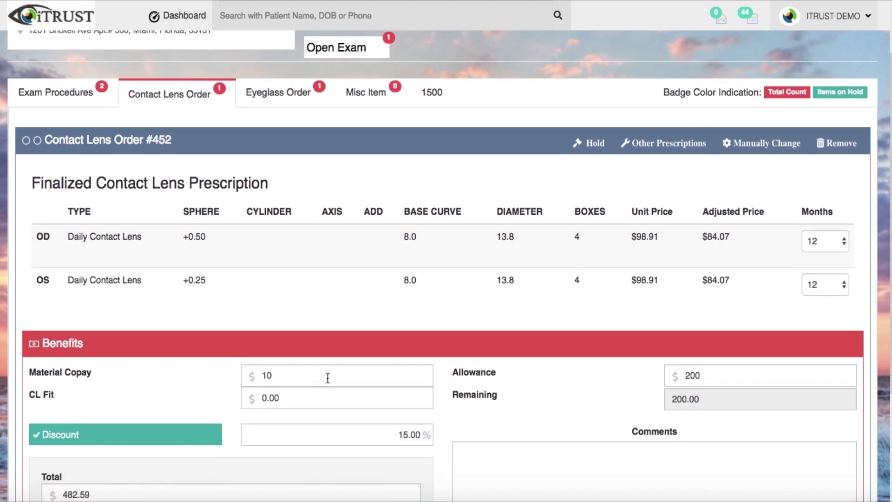
left_click_drag(328, 377, 233, 381)
type("20")
key("Tab")
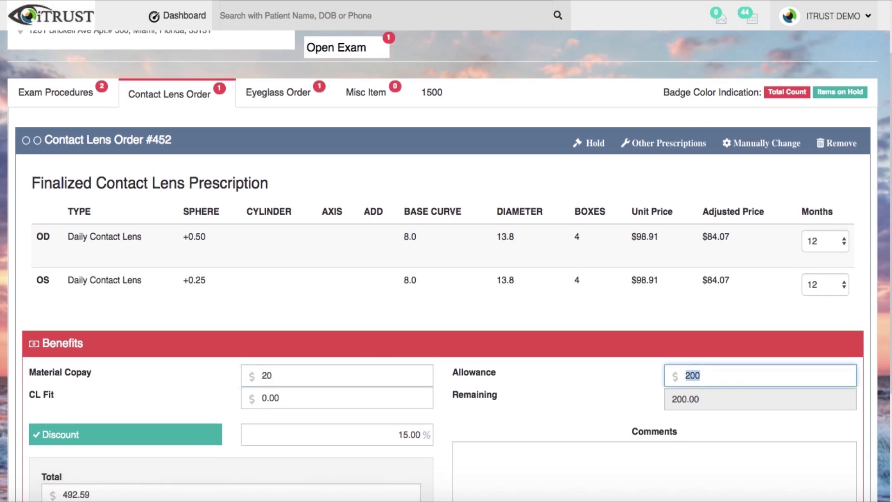
type("150")
key("Tab")
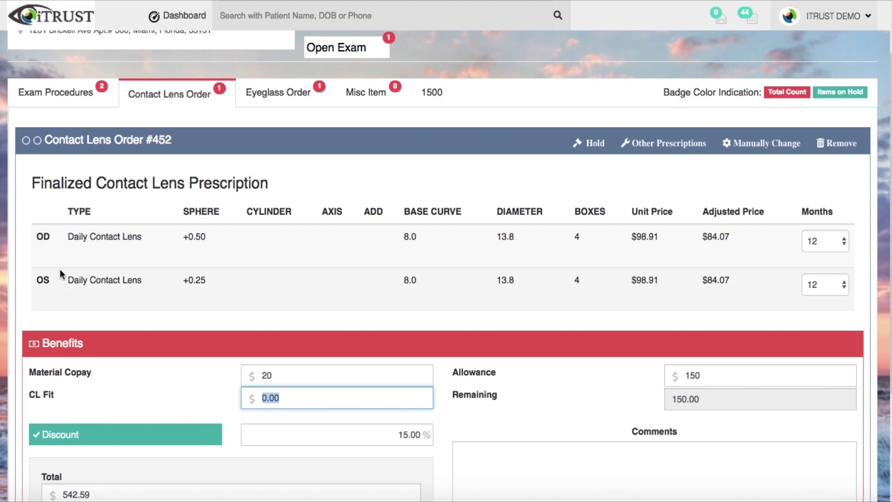
left_click(283, 106)
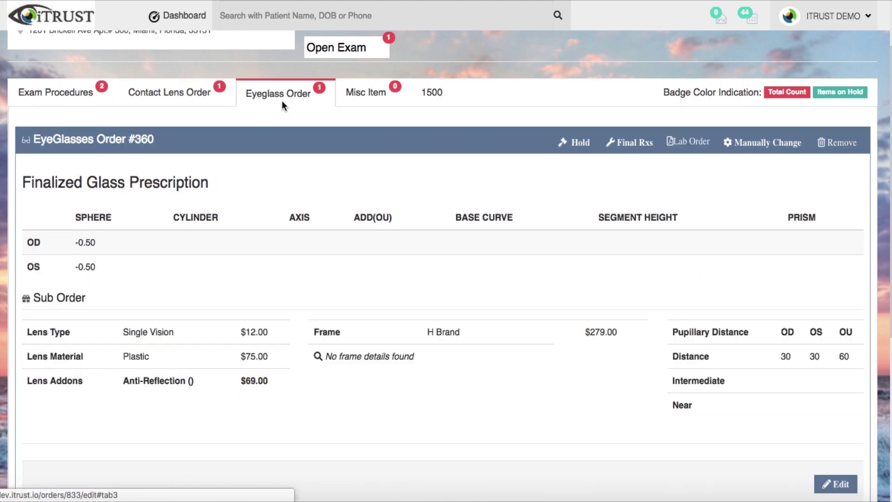
View the eyeglass lab order PDF, then finalize the order to reach Checkout
left_click(694, 144)
scroll(492, 191, "down", 4)
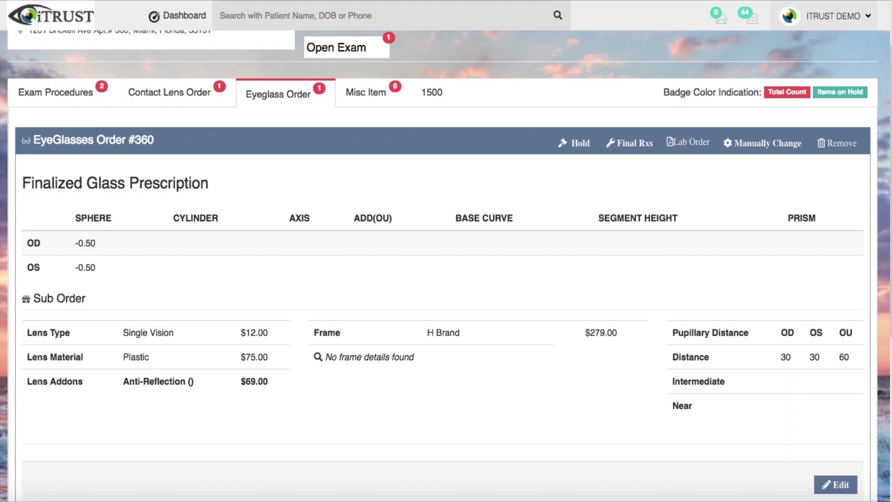
scroll(573, 198, "up", 3)
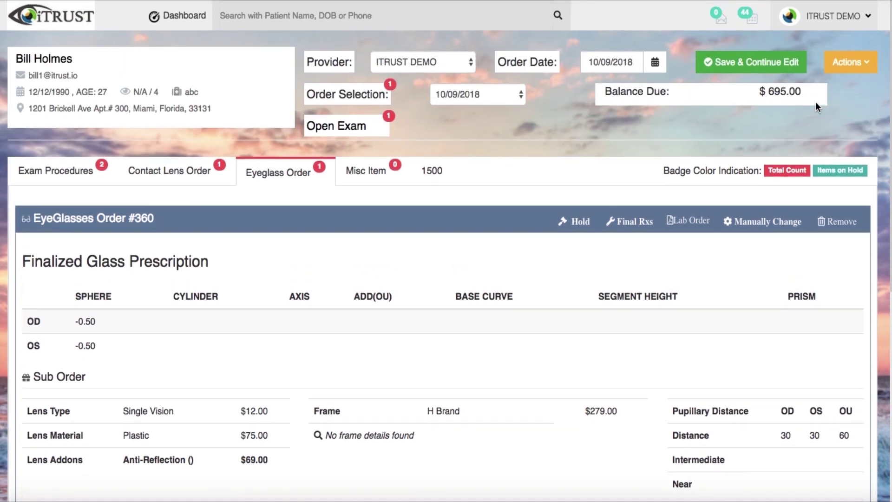
left_click(849, 67)
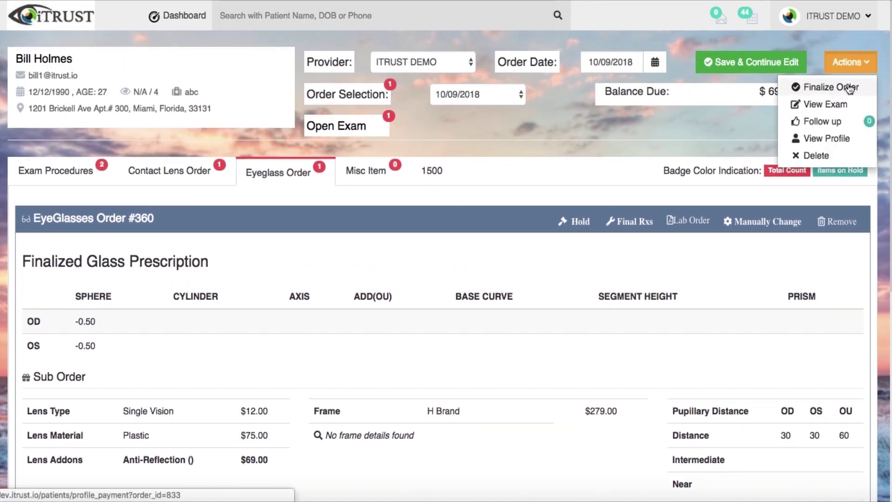
left_click(850, 87)
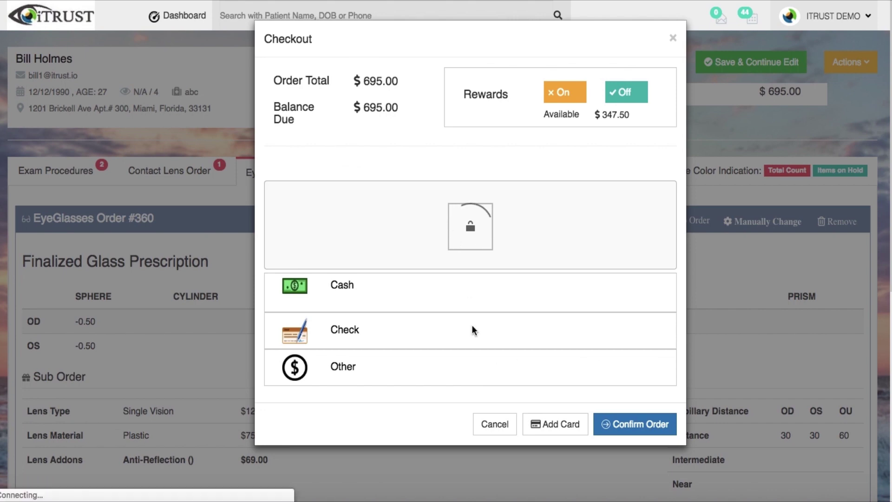
Record a $69 payment under Other for the $695.00 order at checkout
left_click(476, 369)
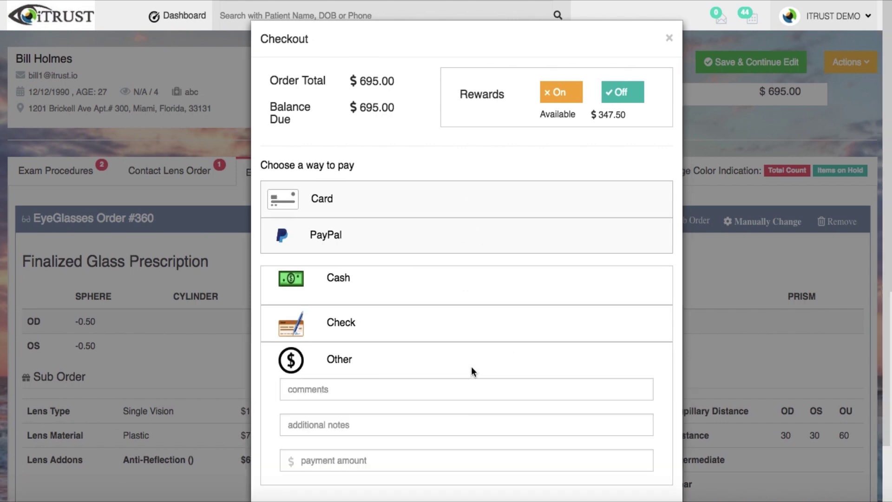
left_click(357, 462)
type("695")
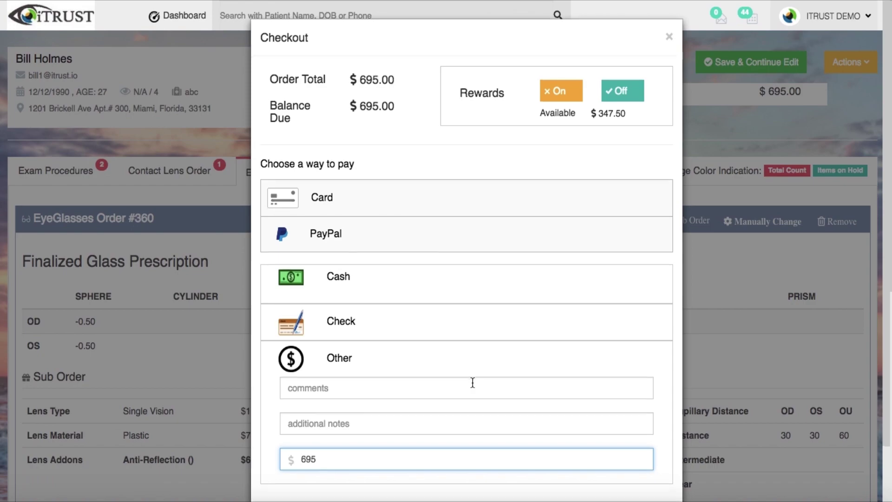
scroll(472, 384, "down", 2)
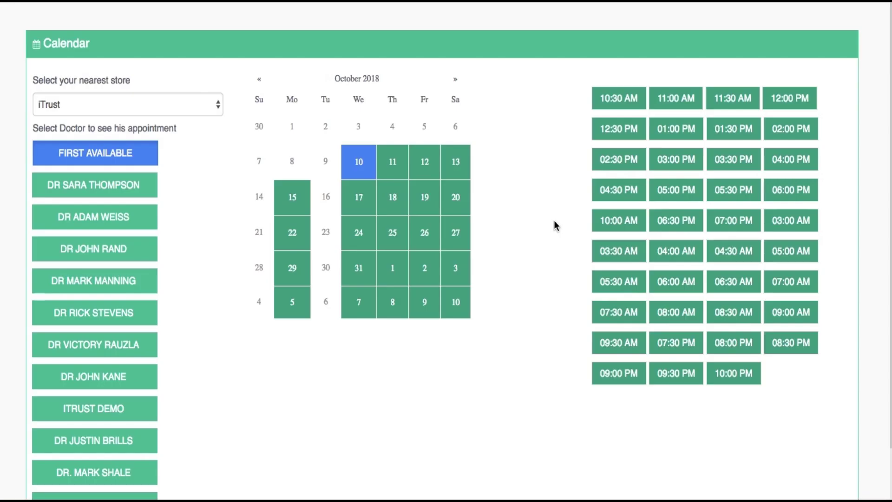
Book the 01:00 PM slot on 10-10-2018 and enter the patient's e-mail address
left_click(684, 134)
left_click(442, 171)
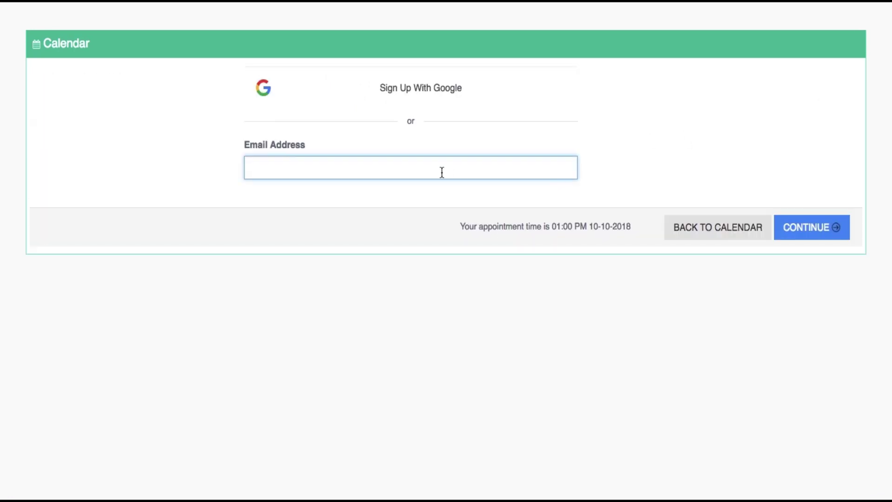
left_click(797, 225)
Fill in the patient's first name and date of birth 09/09/1990
left_click(243, 164)
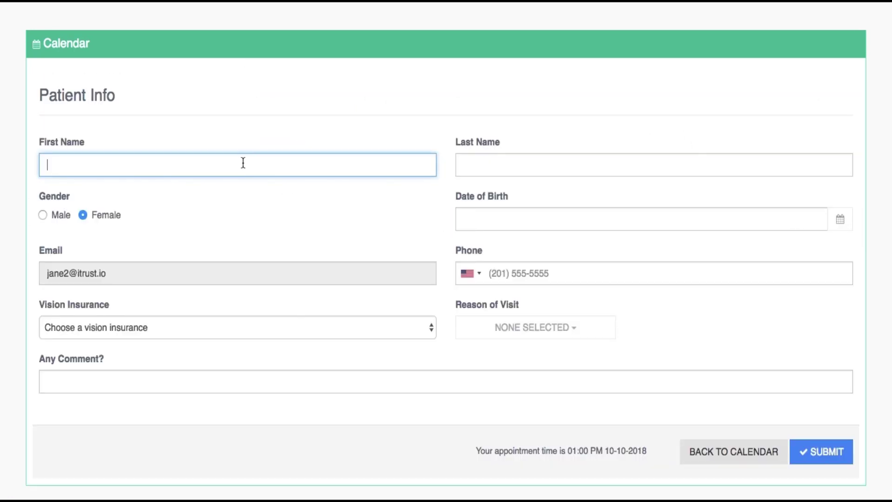
type("Jane")
left_click(463, 165)
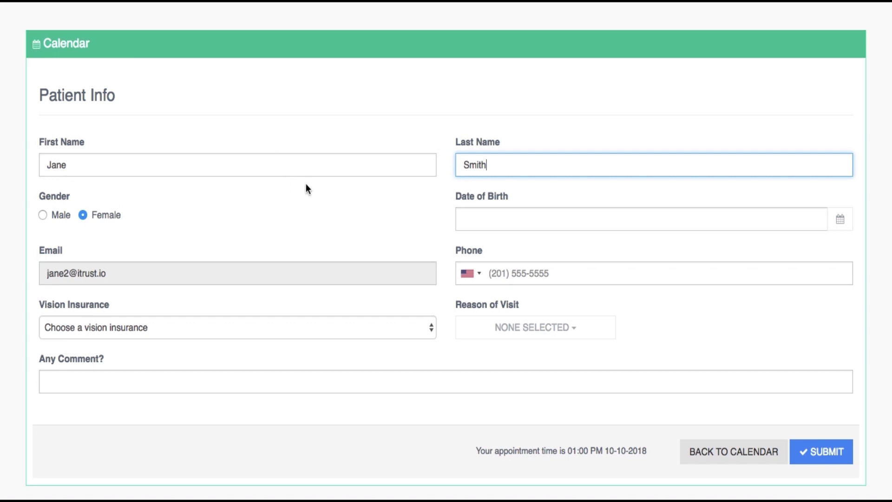
left_click(454, 220)
type("09/0")
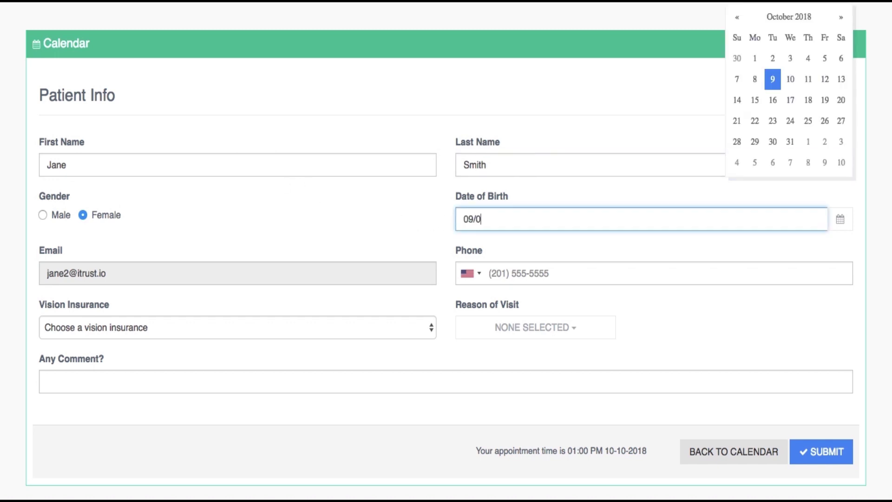
type("9/1990")
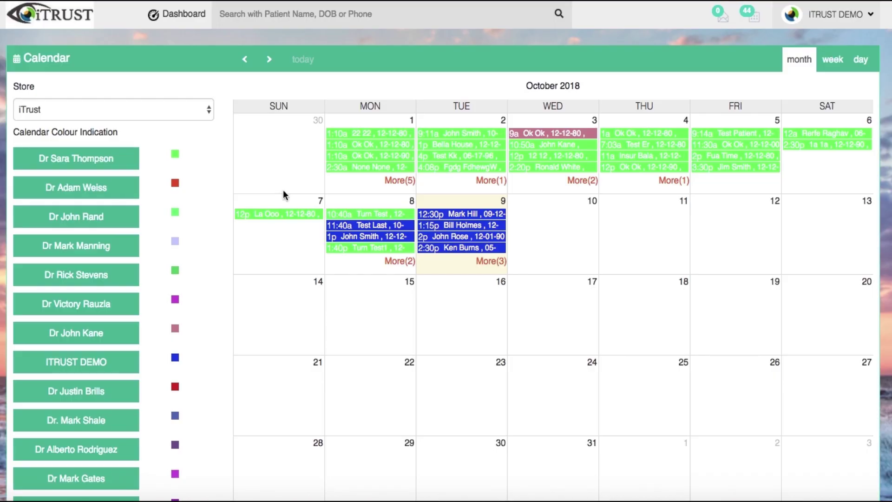
Start an 11:00 appointment on Tuesday, Oct 9, 2018 and enter the new patient's name and email
left_click(461, 263)
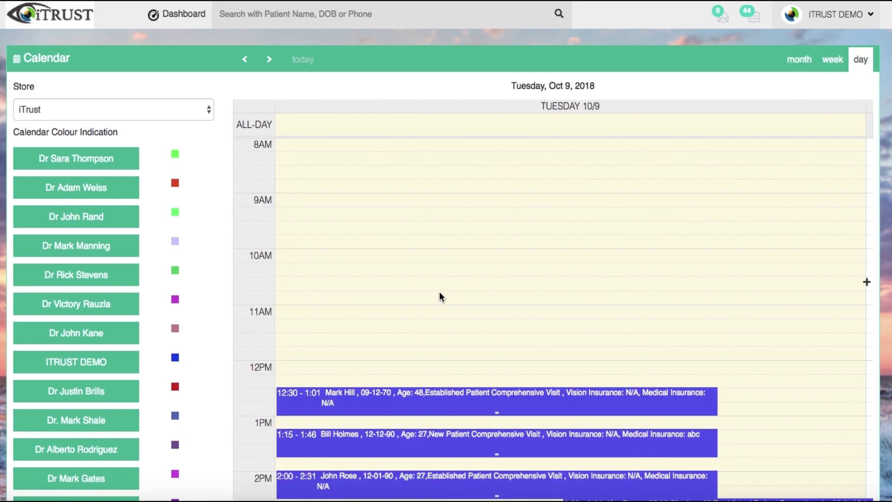
left_click(352, 310)
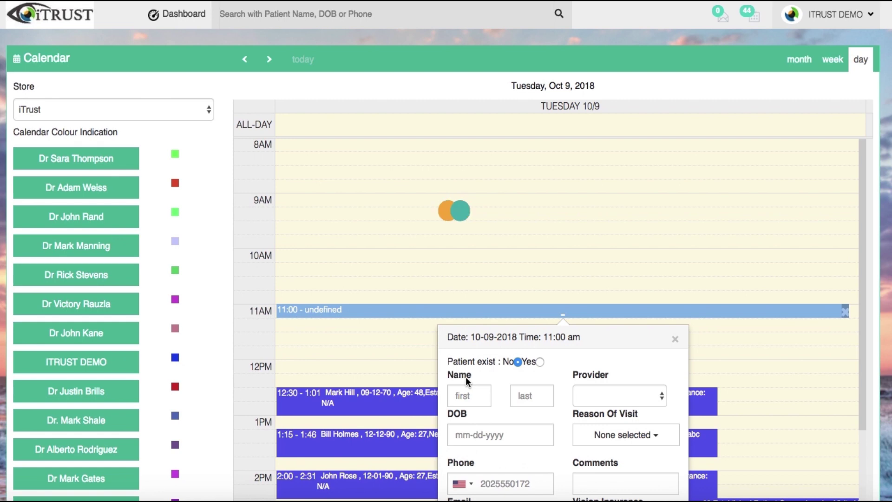
scroll(466, 377, "down", 2)
scroll(466, 377, "down", 1)
left_click(465, 336)
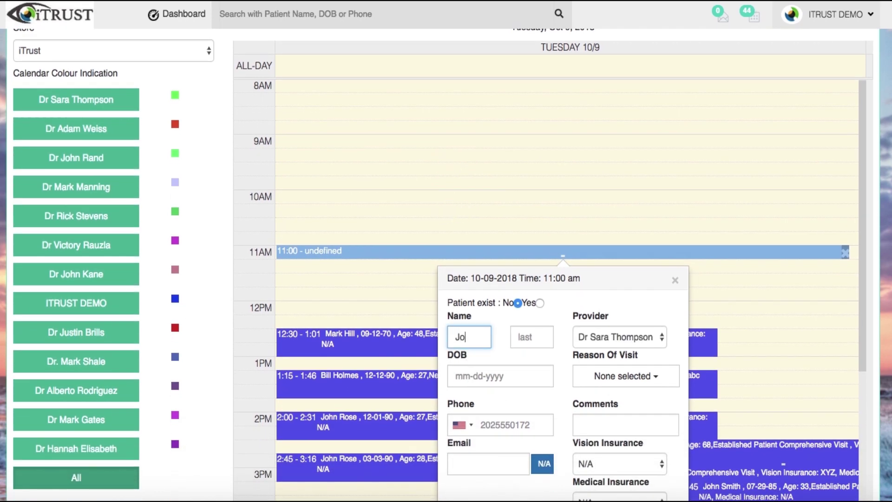
type("Smith")
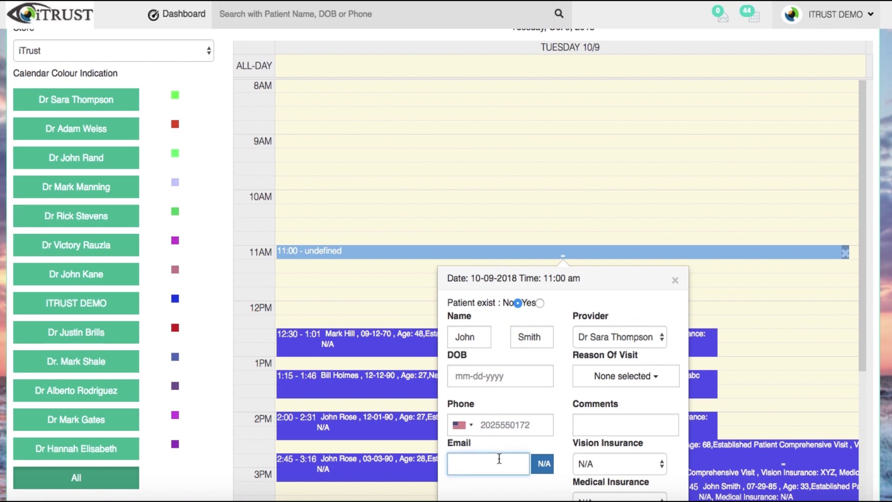
key("ctrl+v")
left_click(619, 382)
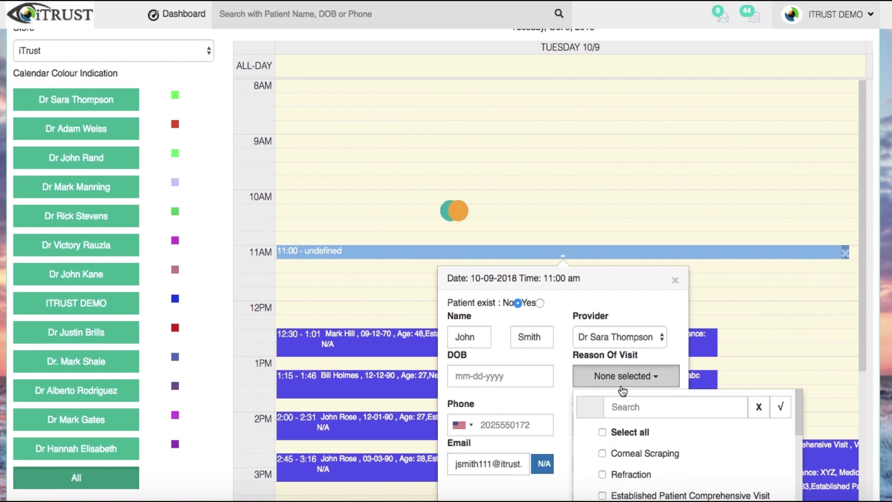
left_click(679, 495)
left_click(781, 407)
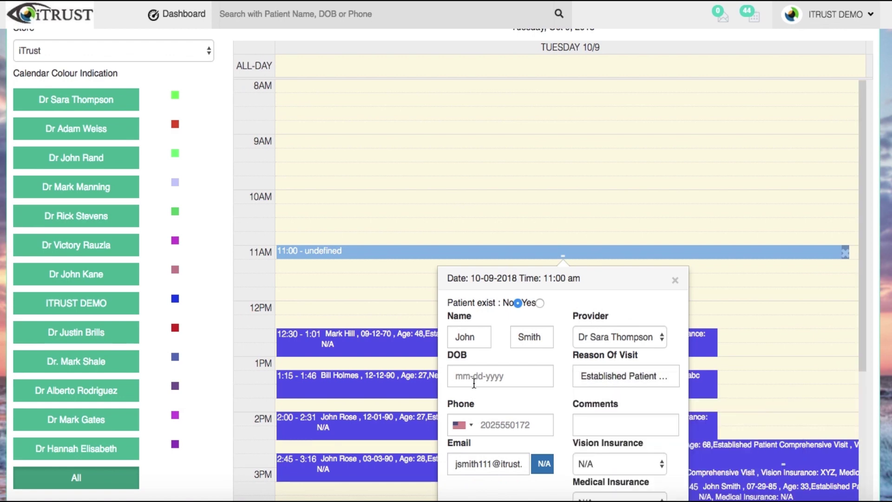
left_click(474, 377)
type("12/12/")
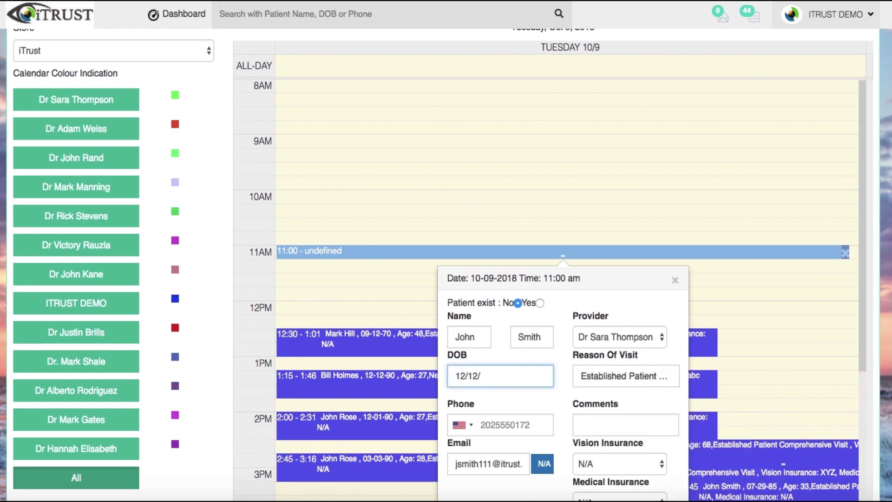
type("1990")
scroll(631, 425, "down", 2)
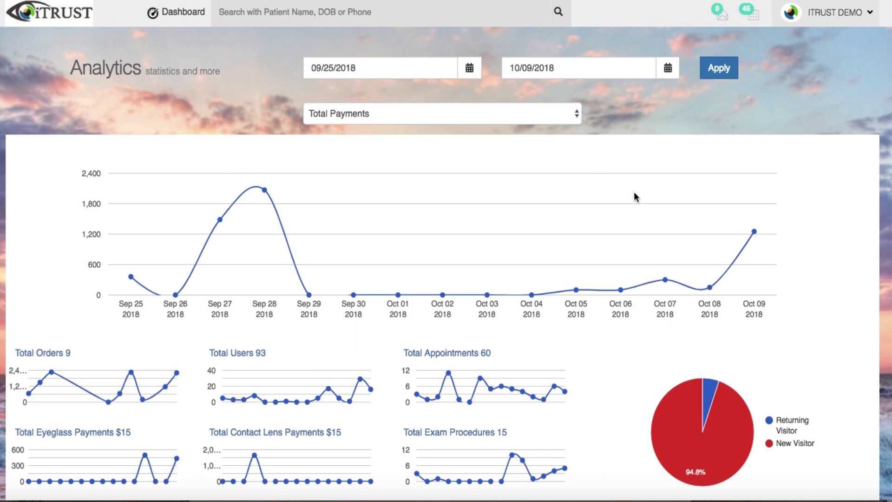
Scroll through the Analytics Reporting tables of payments and appointments
scroll(634, 191, "down", 6)
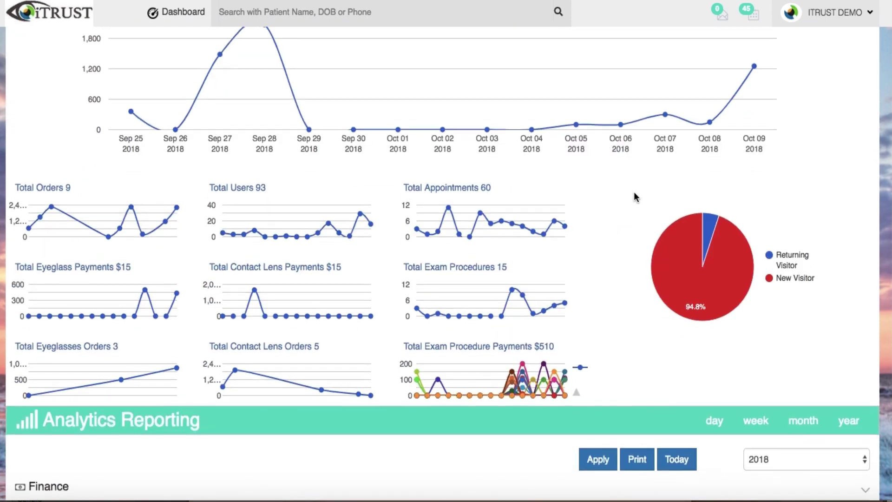
scroll(634, 197, "down", 6)
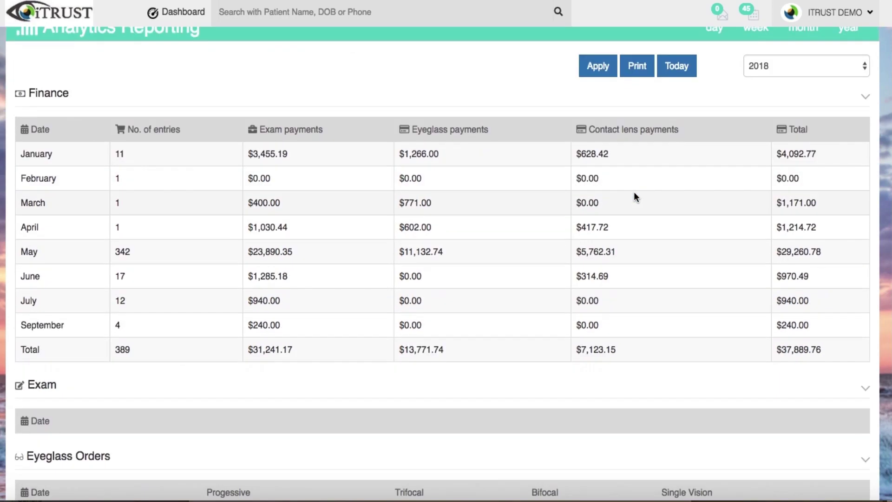
scroll(635, 195, "down", 10)
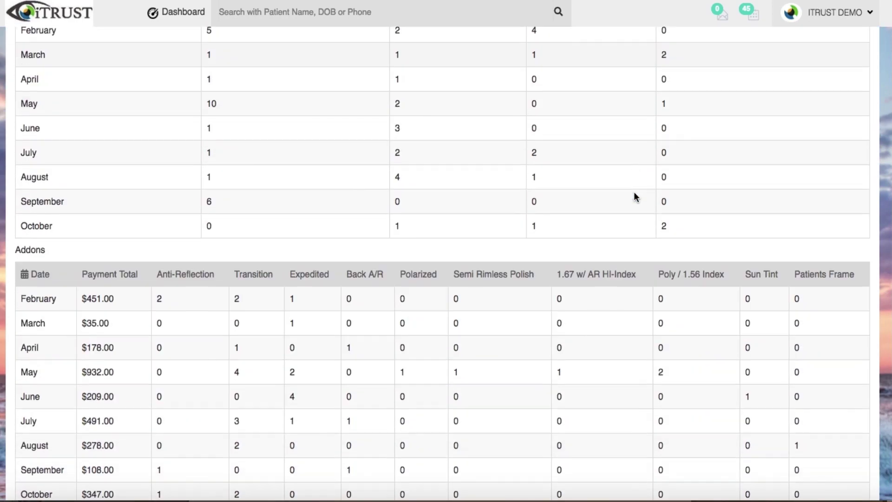
scroll(634, 194, "down", 11)
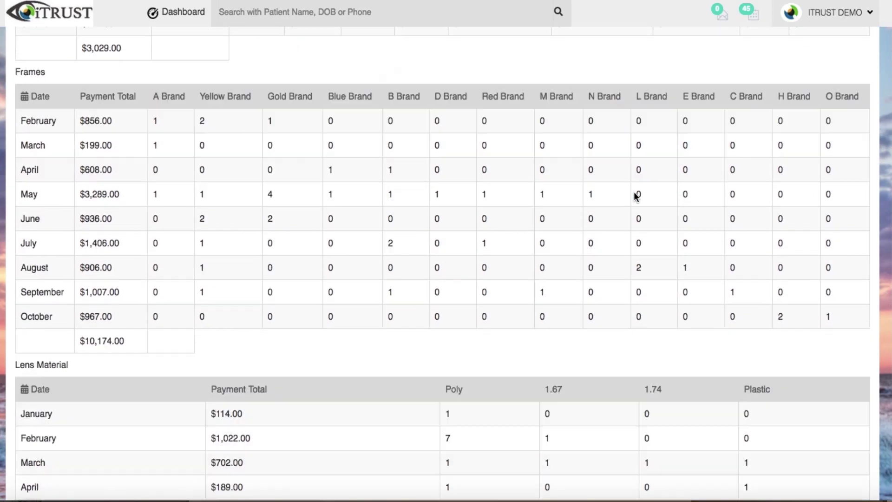
scroll(635, 195, "down", 11)
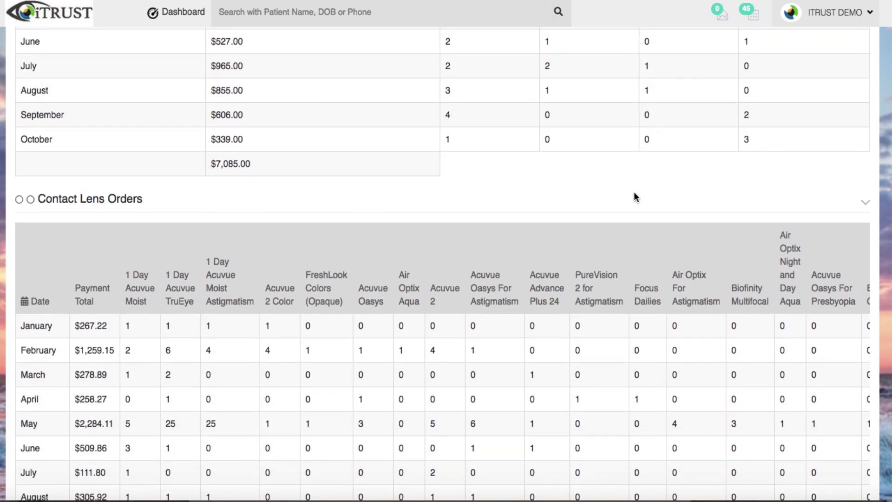
scroll(636, 196, "right", 5)
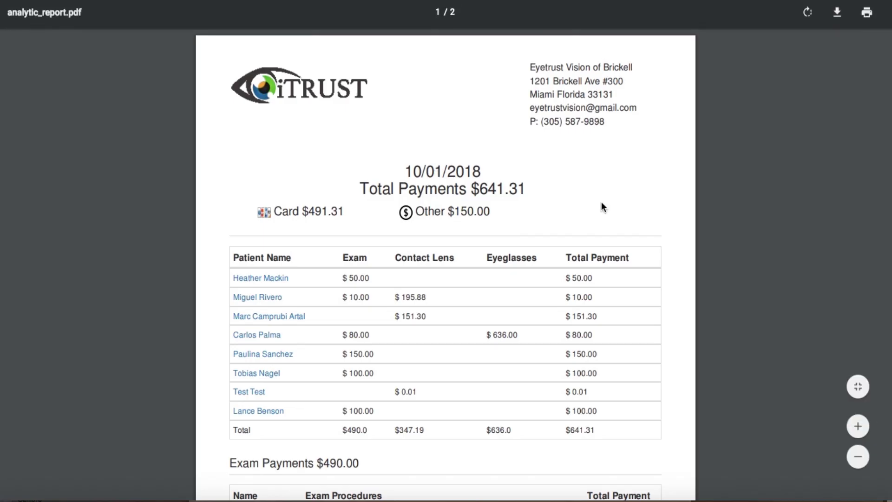
Scroll through the analytic_report.pdf report
scroll(601, 205, "down", 4)
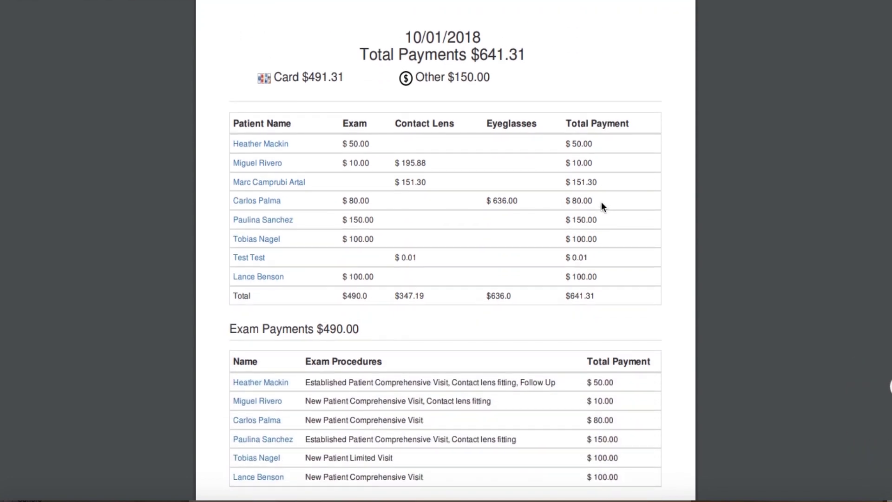
scroll(602, 204, "down", 2)
scroll(602, 204, "down", 4)
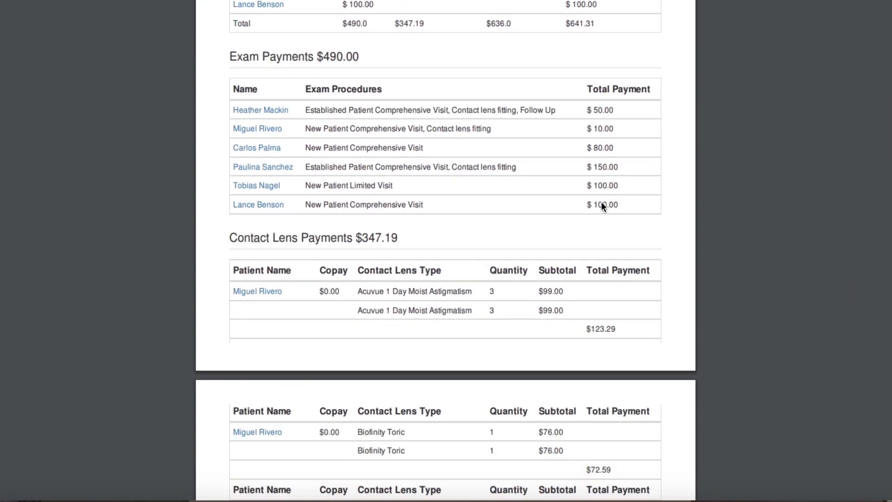
scroll(602, 206, "down", 7)
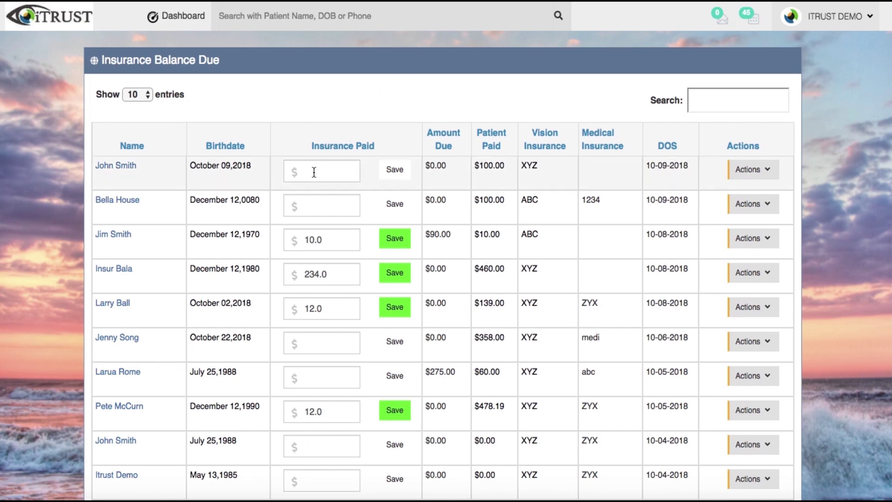
Enter and save the insurance payment for the patient with $275.00 due
left_click(324, 373)
left_click(407, 374)
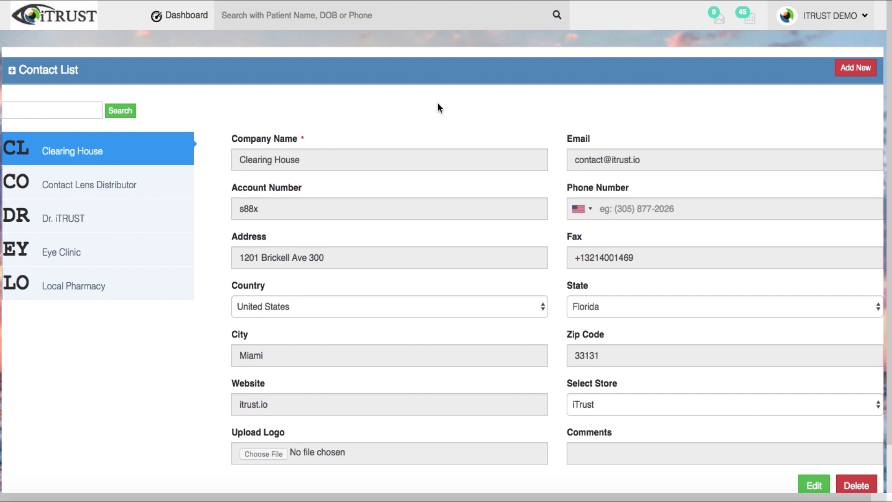
Show the Contact Lens Distributor's contact details
left_click(184, 186)
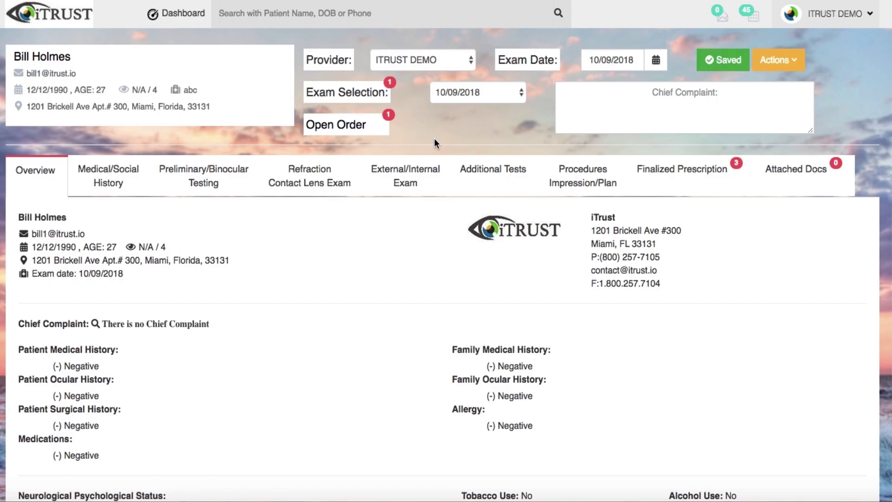
Add a follow-up due 10/15/2018 with reason 'Check on CL trials' to the patient's log
left_click(788, 65)
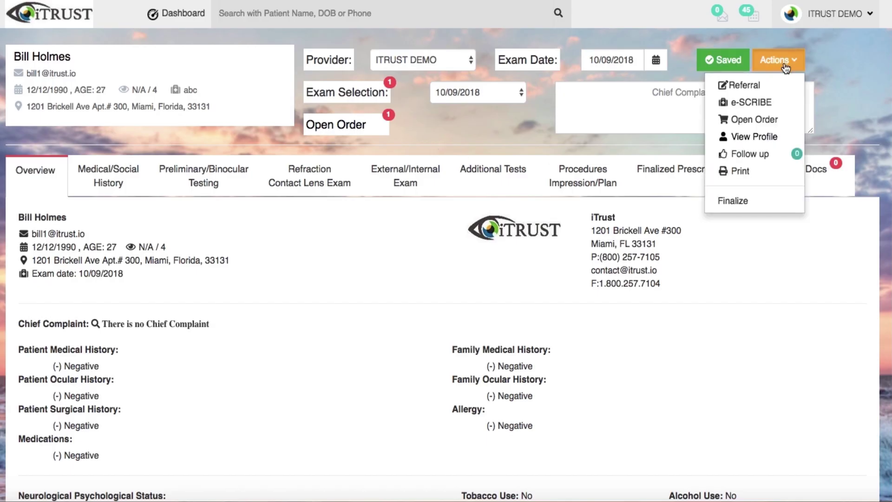
left_click(754, 156)
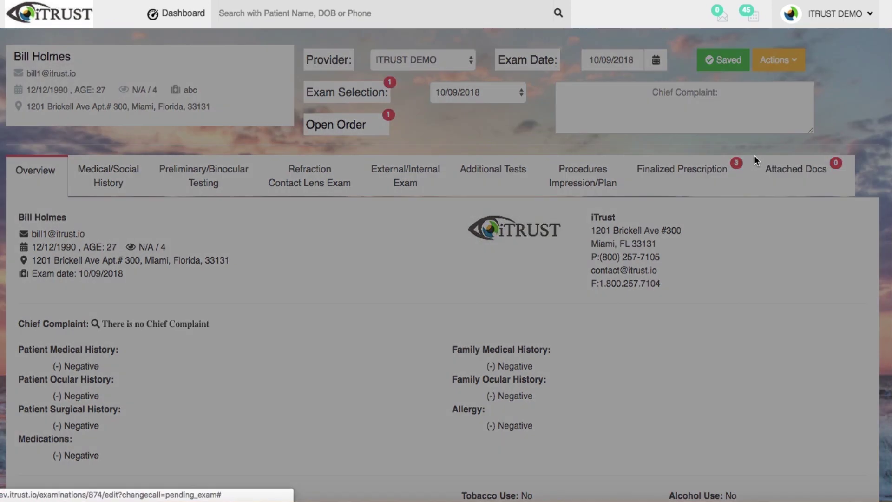
left_click(691, 382)
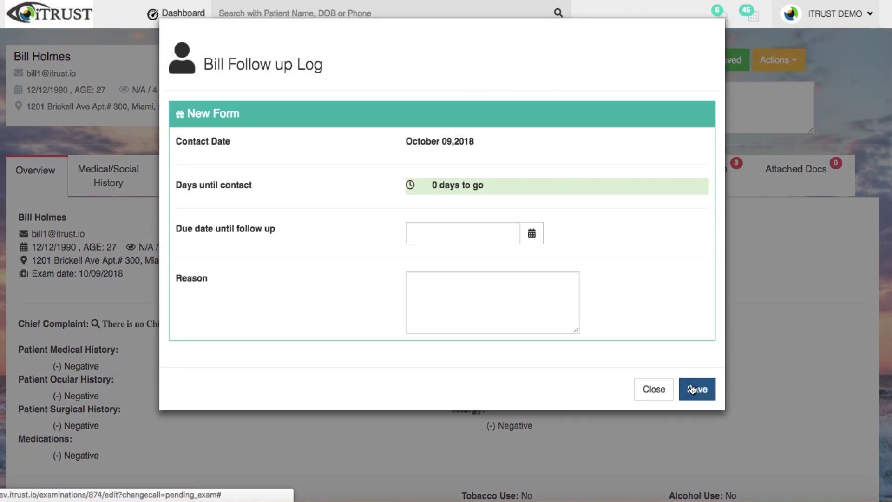
left_click(436, 234)
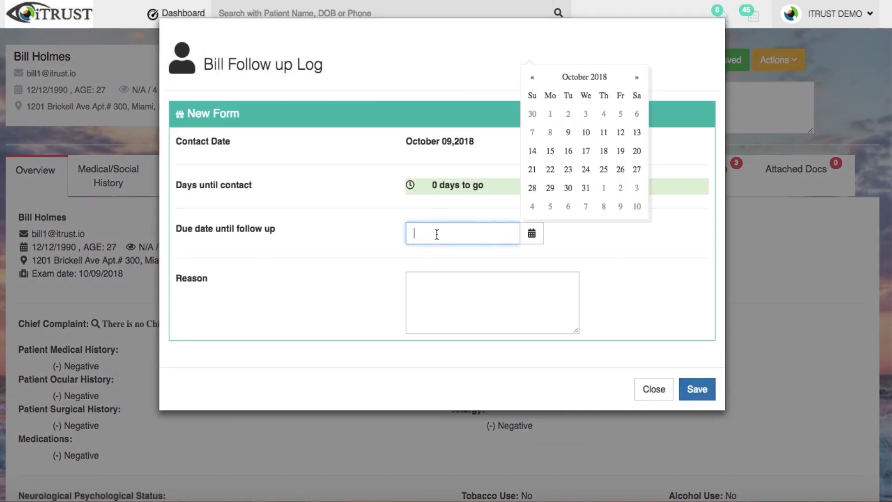
left_click(550, 151)
left_click(504, 281)
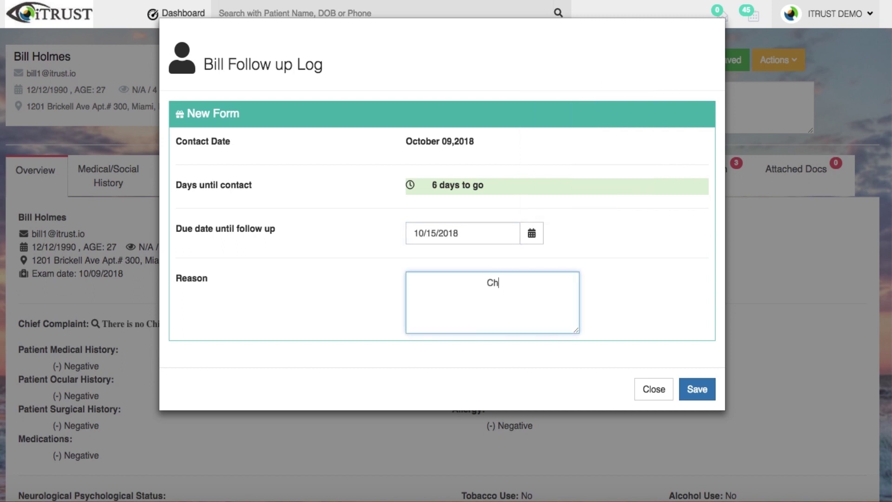
type("Check on CL trials")
left_click(699, 390)
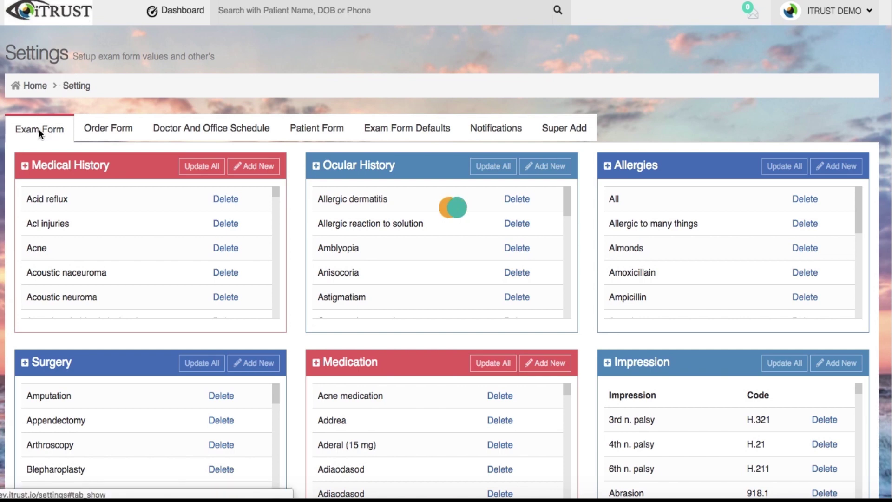
Review the Order Form, Schedule, Patient Form and Exam Form Defaults settings, then enable One Year Reminder
left_click(119, 129)
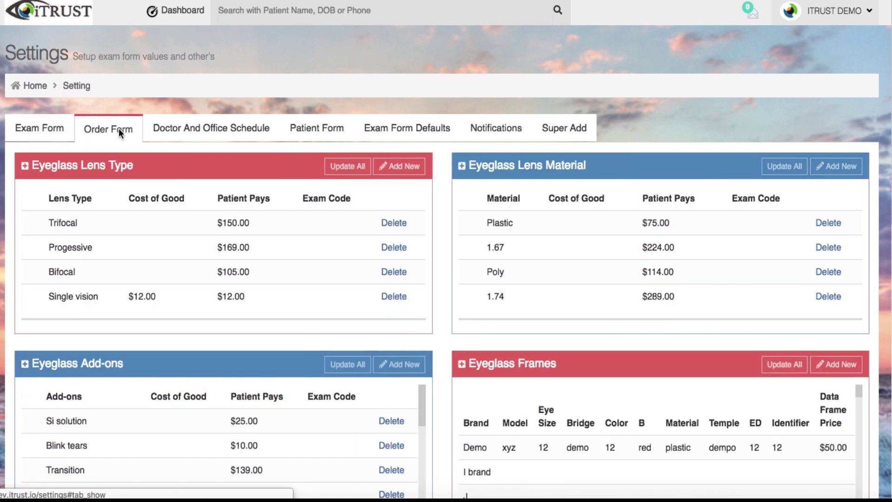
left_click(187, 135)
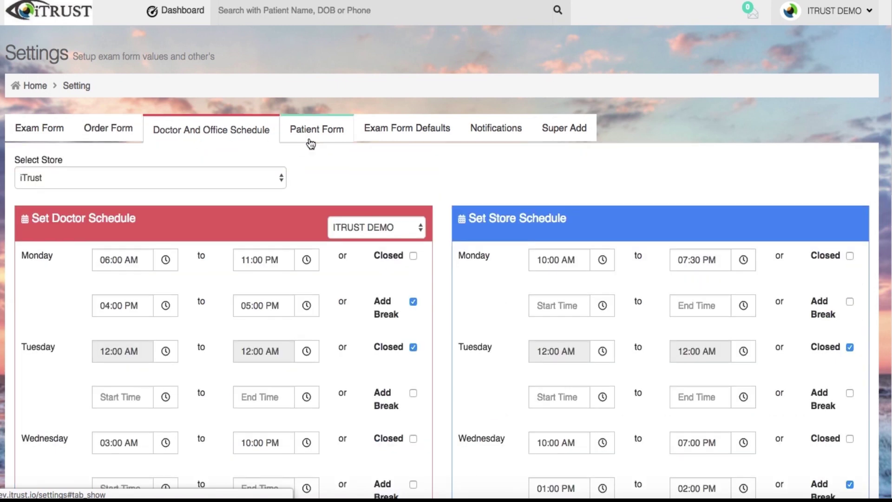
left_click(308, 138)
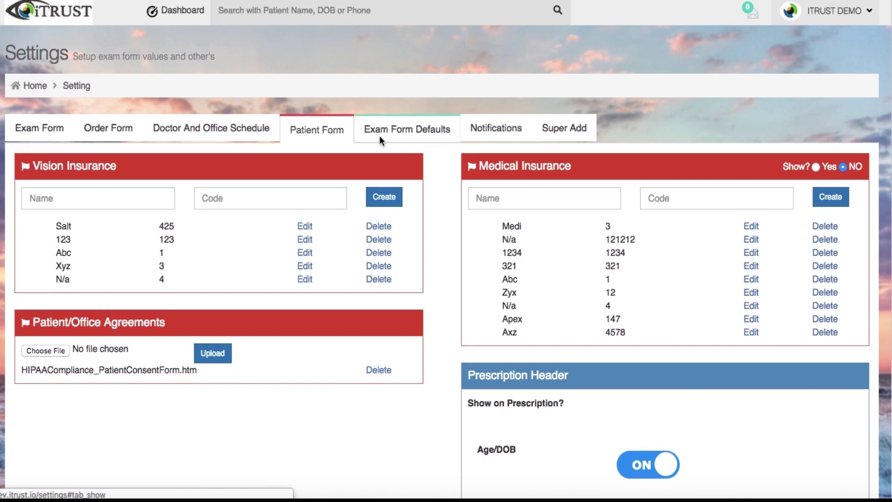
left_click(380, 135)
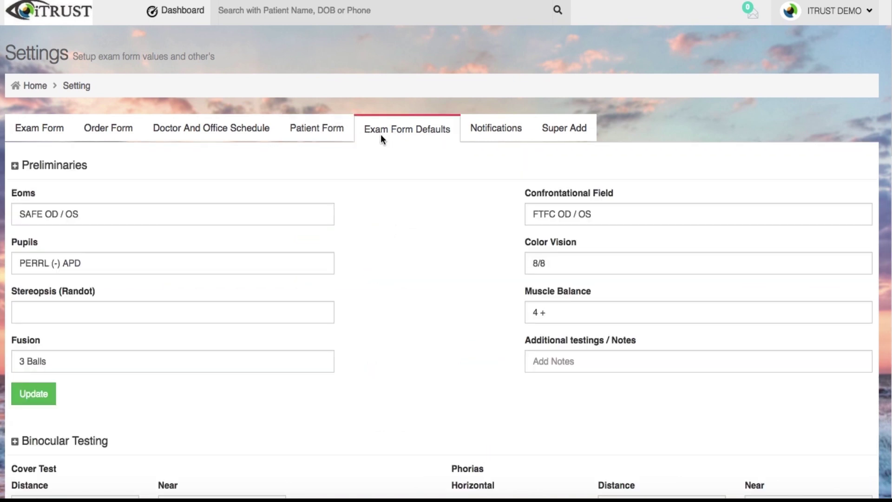
left_click(490, 132)
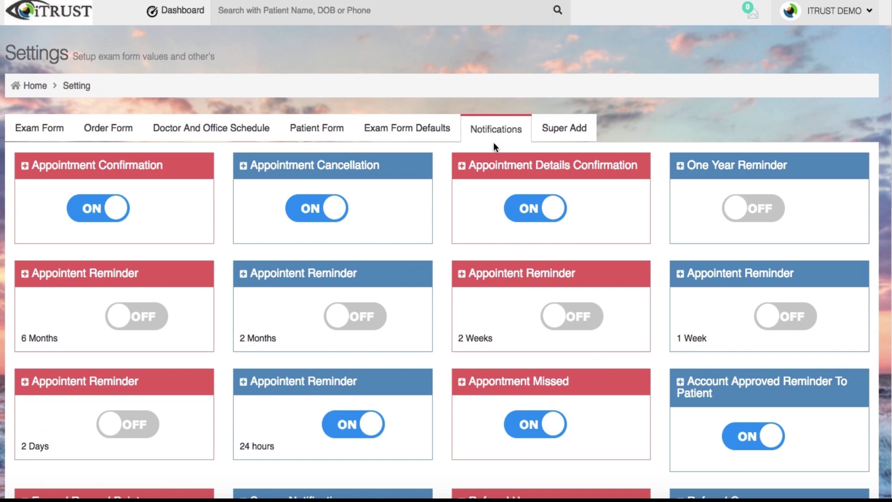
left_click(741, 212)
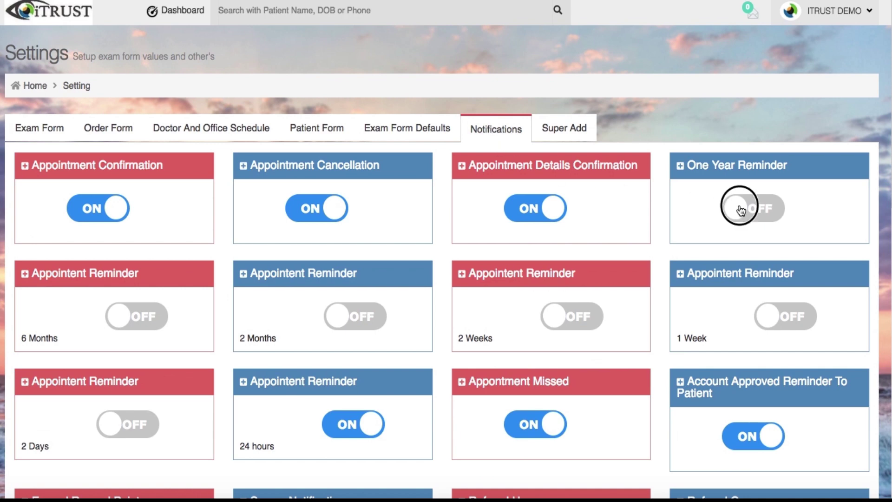